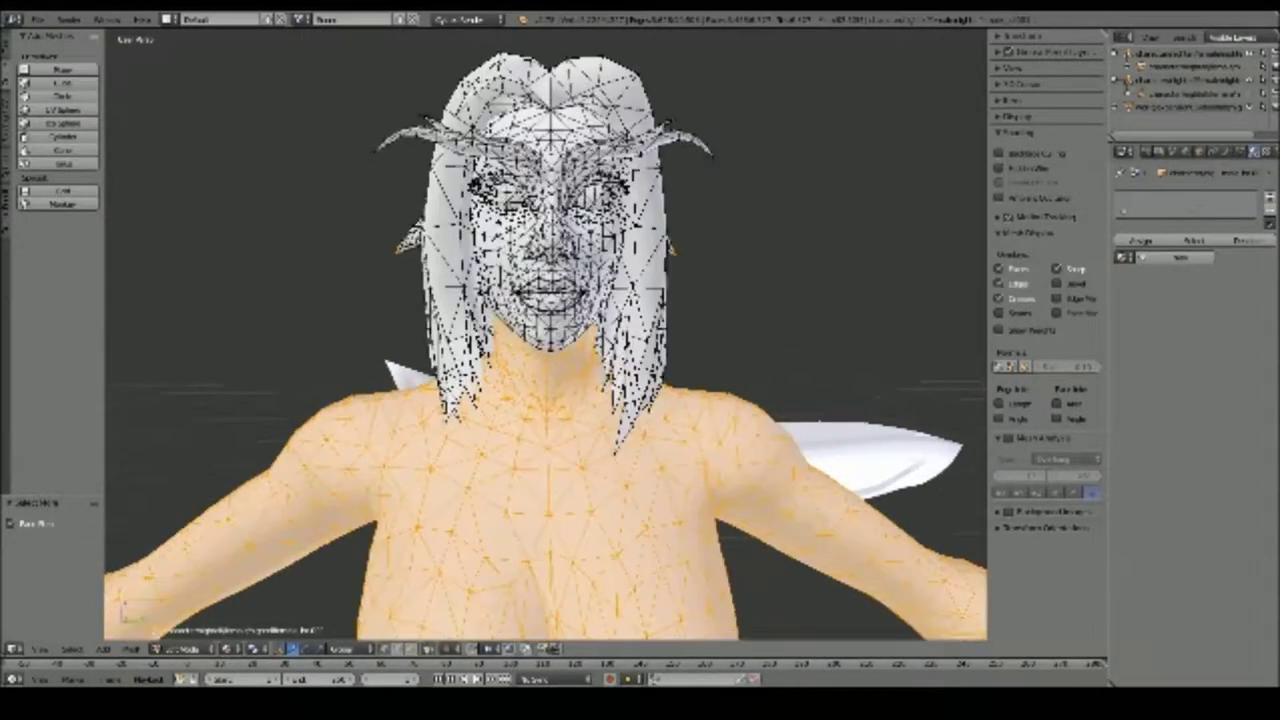
- Orbit out from the character close-up to see the whole scene and its large pale ground plane
{"action": "middle_click_drag", "start_coordinate": [560, 420], "coordinate": [644, 552]}
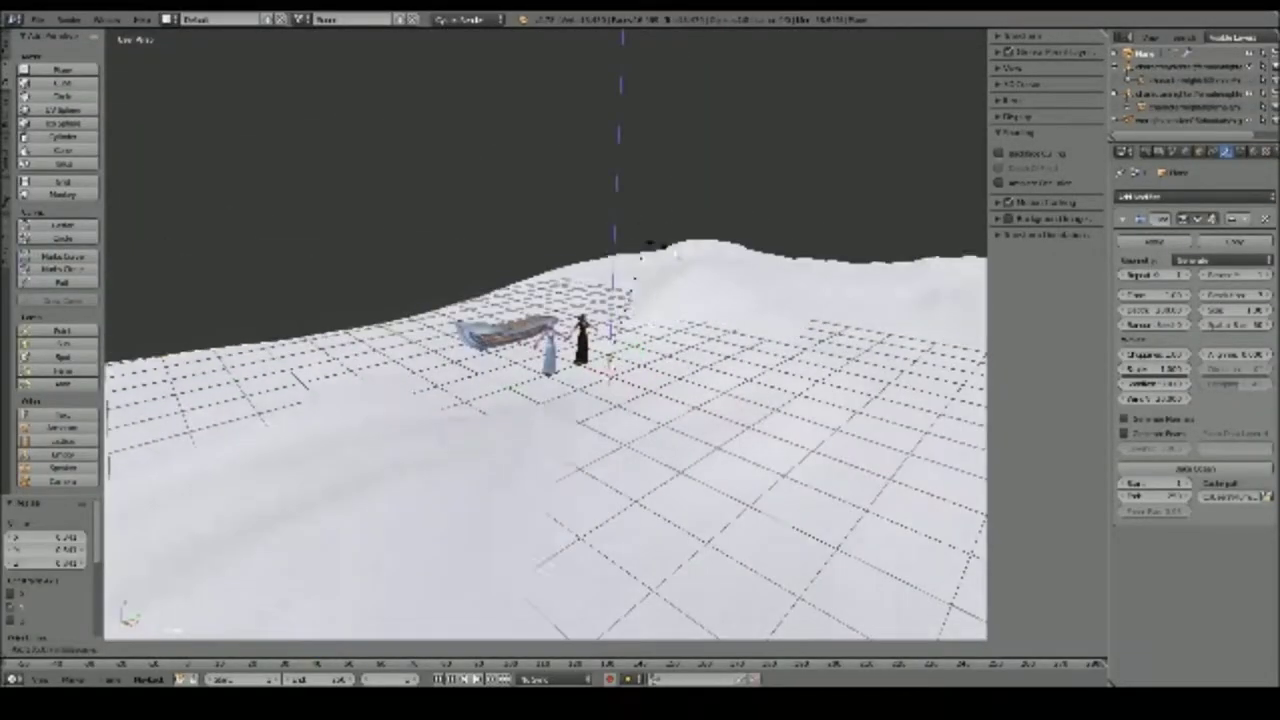
- Shrink the ground plane, set its material shader, and add the starry sky image as a backdrop plane
{"action": "key", "text": "s"}
{"action": "left_click", "coordinate": [705, 375]}
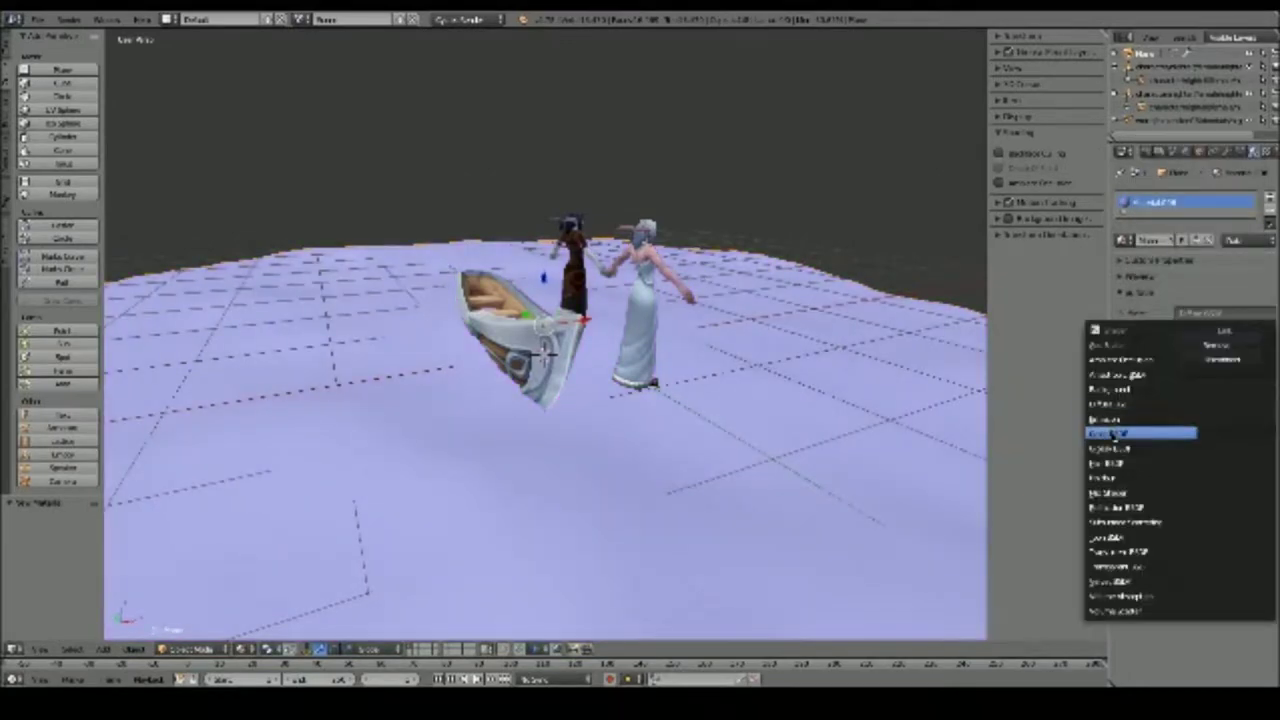
{"action": "left_click", "coordinate": [1113, 433]}
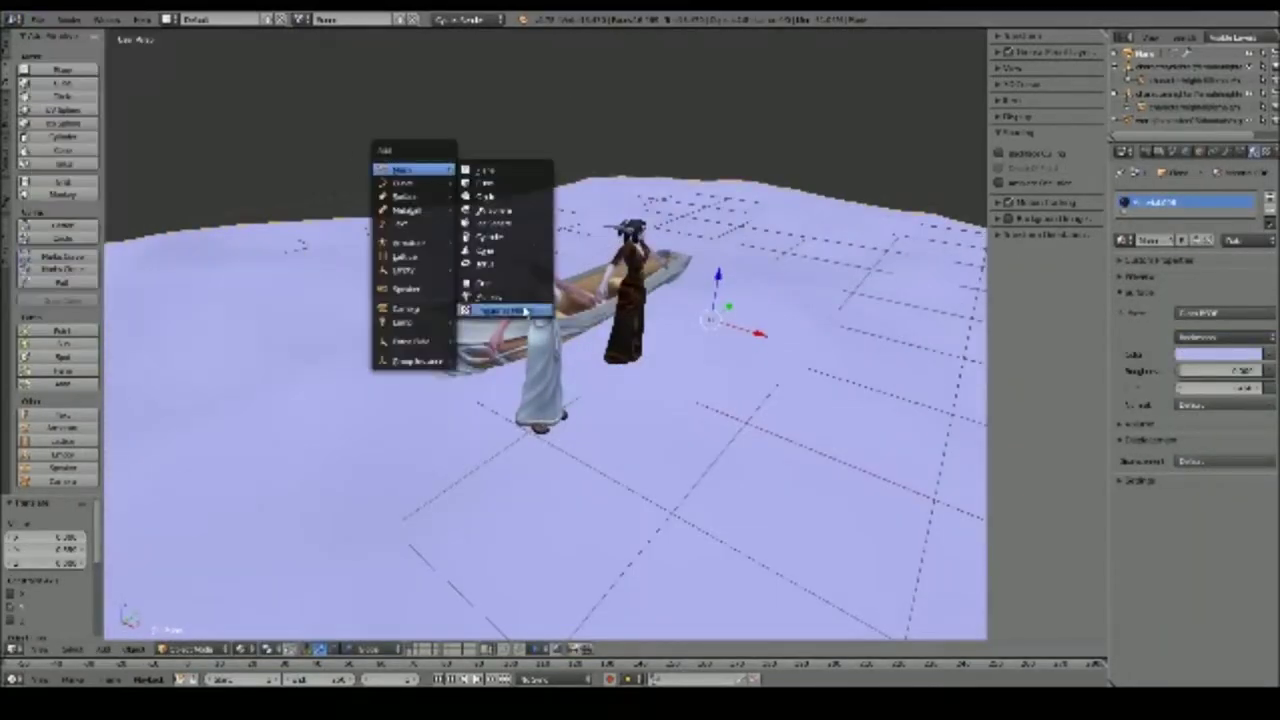
{"action": "left_click", "coordinate": [524, 312]}
{"action": "double_click", "coordinate": [245, 222]}
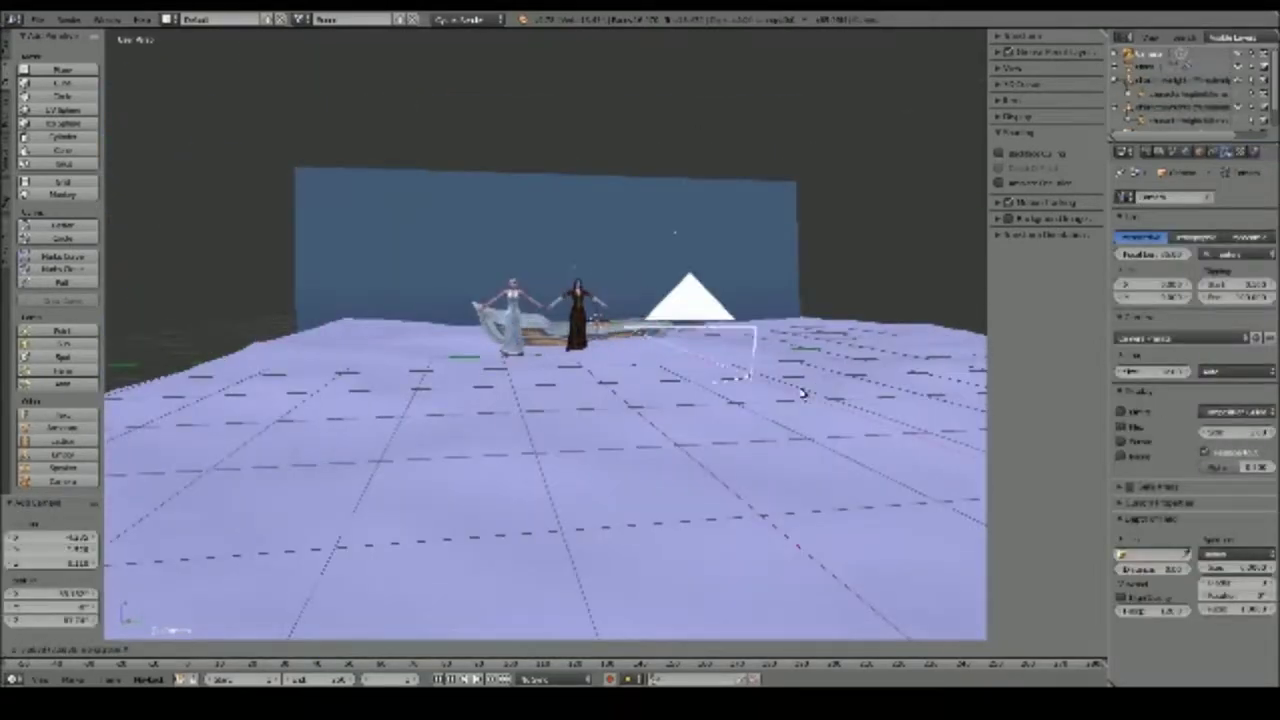
- Frame and roll the camera on the two elves and boat, then leave camera view
{"action": "scroll", "coordinate": [868, 372], "scroll_direction": "up", "scroll_amount": 3}
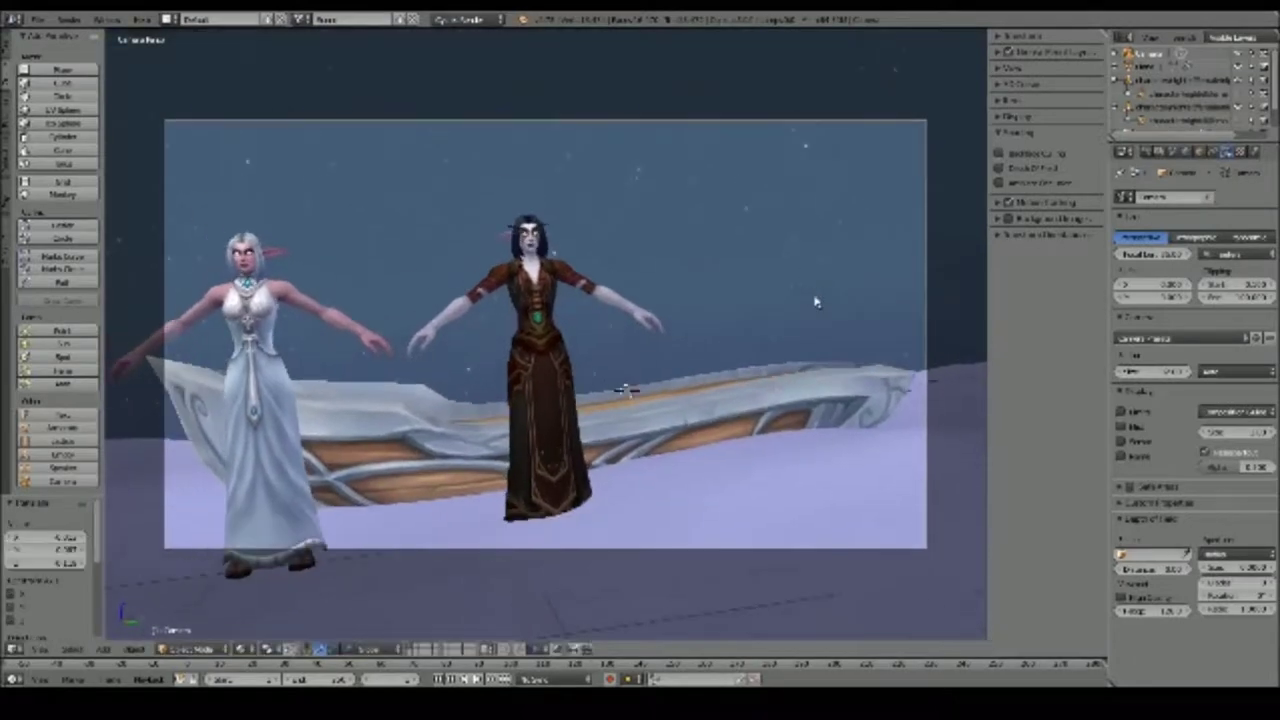
{"action": "mouse_move", "coordinate": [654, 371]}
{"action": "middle_mouse_down"}
{"action": "mouse_move", "coordinate": [806, 394]}
{"action": "mouse_move", "coordinate": [711, 486]}
{"action": "mouse_move", "coordinate": [590, 447]}
{"action": "middle_mouse_up"}
{"action": "key", "text": "r"}
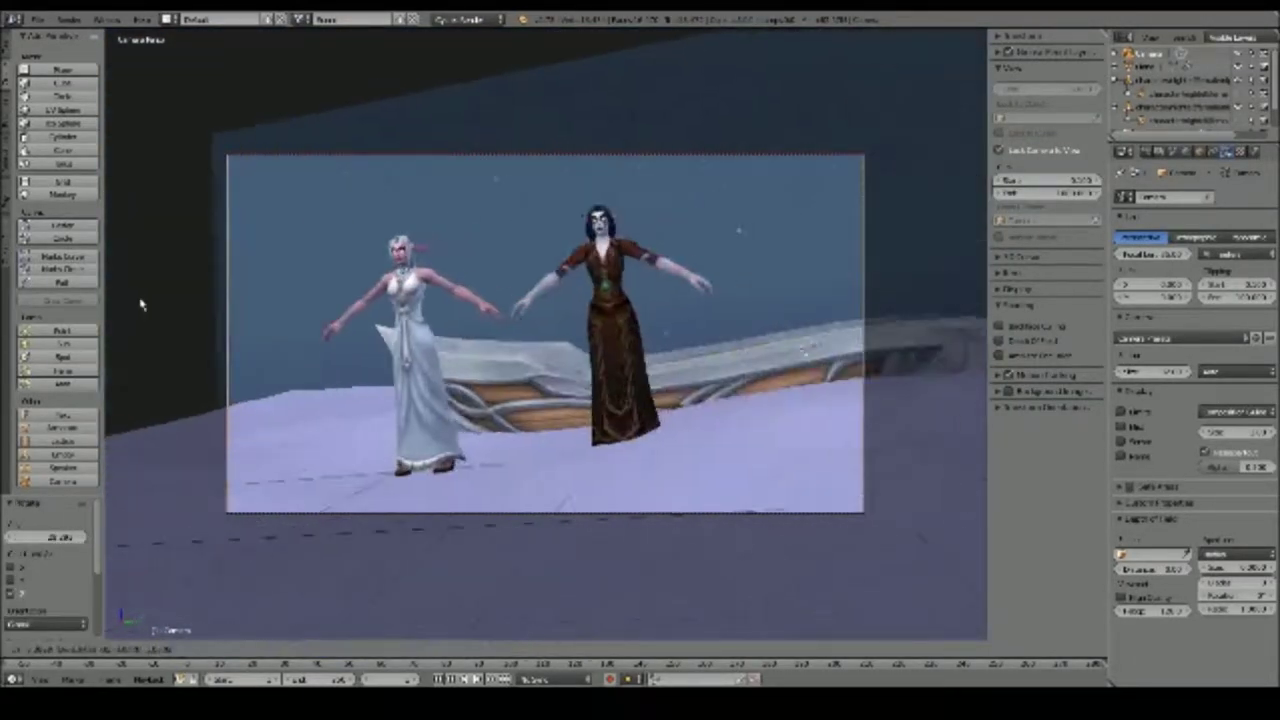
{"action": "key", "text": "KP_0"}
- Select the pale elf, zoom in on her, and orbit behind the dark-haired elf
{"action": "right_click", "coordinate": [540, 360]}
{"action": "key", "text": "KP_Decimal"}
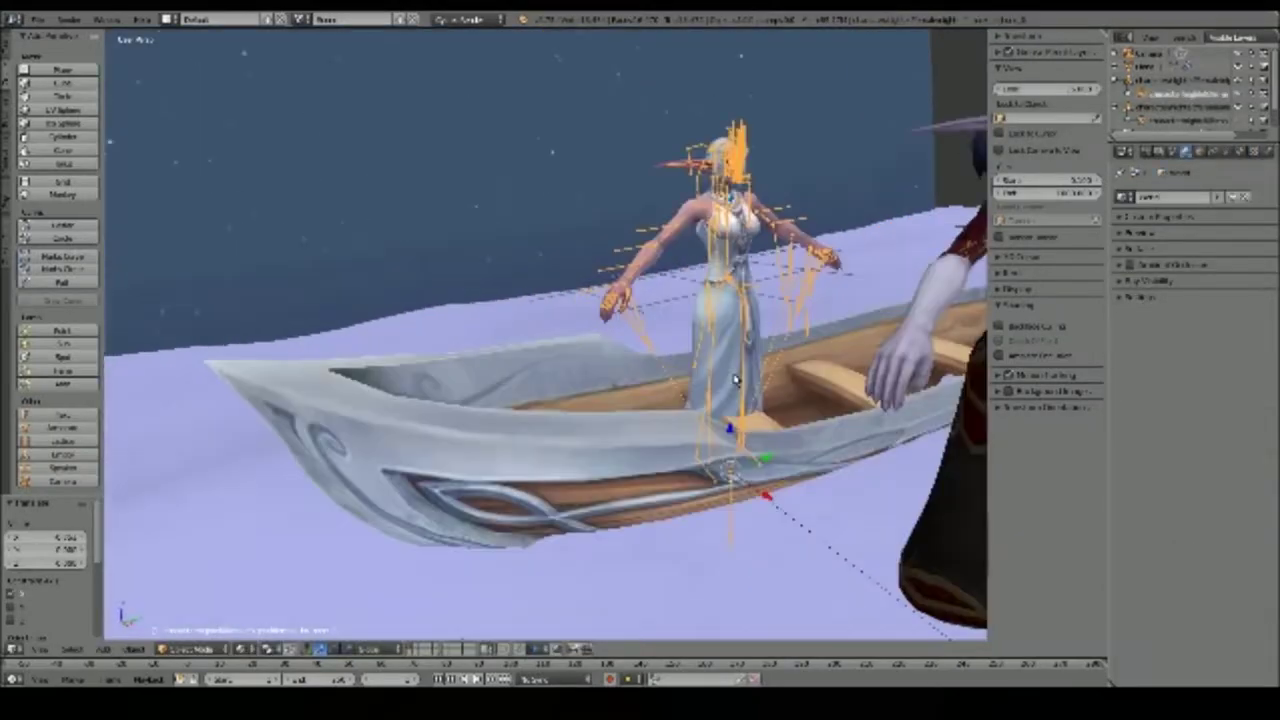
{"action": "middle_click_drag", "start_coordinate": [519, 541], "coordinate": [858, 328]}
- Enter Pose Mode and pose both elves sitting in the boat, checking from closer angles
{"action": "key", "text": "ctrl+Tab"}
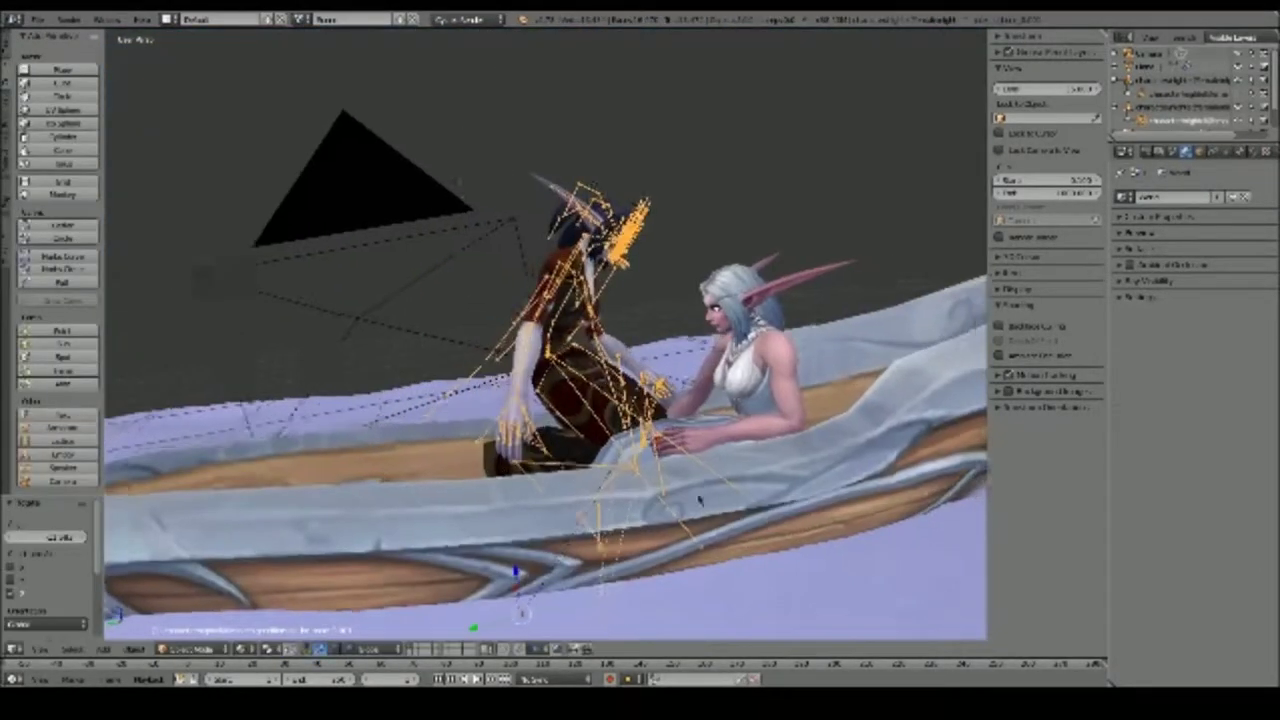
{"action": "middle_click_drag", "start_coordinate": [700, 500], "coordinate": [857, 537]}
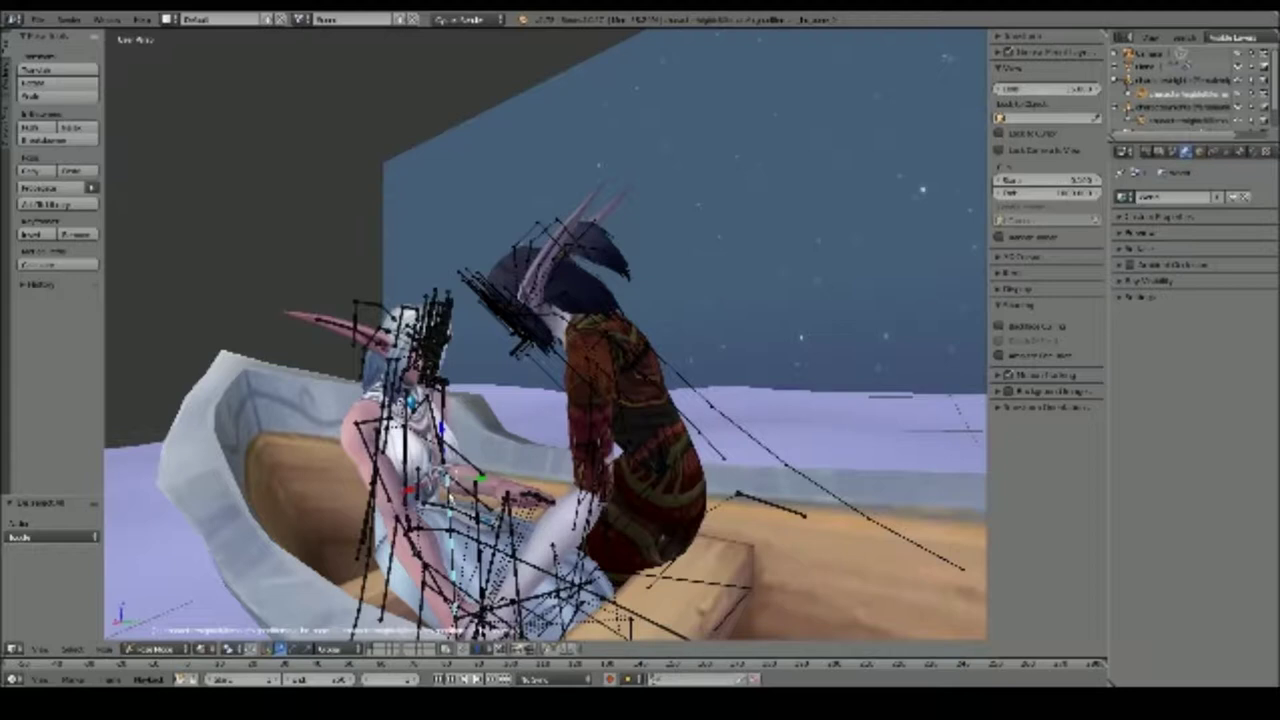
{"action": "mouse_move", "coordinate": [760, 330]}
{"action": "middle_mouse_down"}
{"action": "mouse_move", "coordinate": [889, 398]}
{"action": "mouse_move", "coordinate": [805, 362]}
{"action": "mouse_move", "coordinate": [588, 430]}
{"action": "middle_mouse_up"}
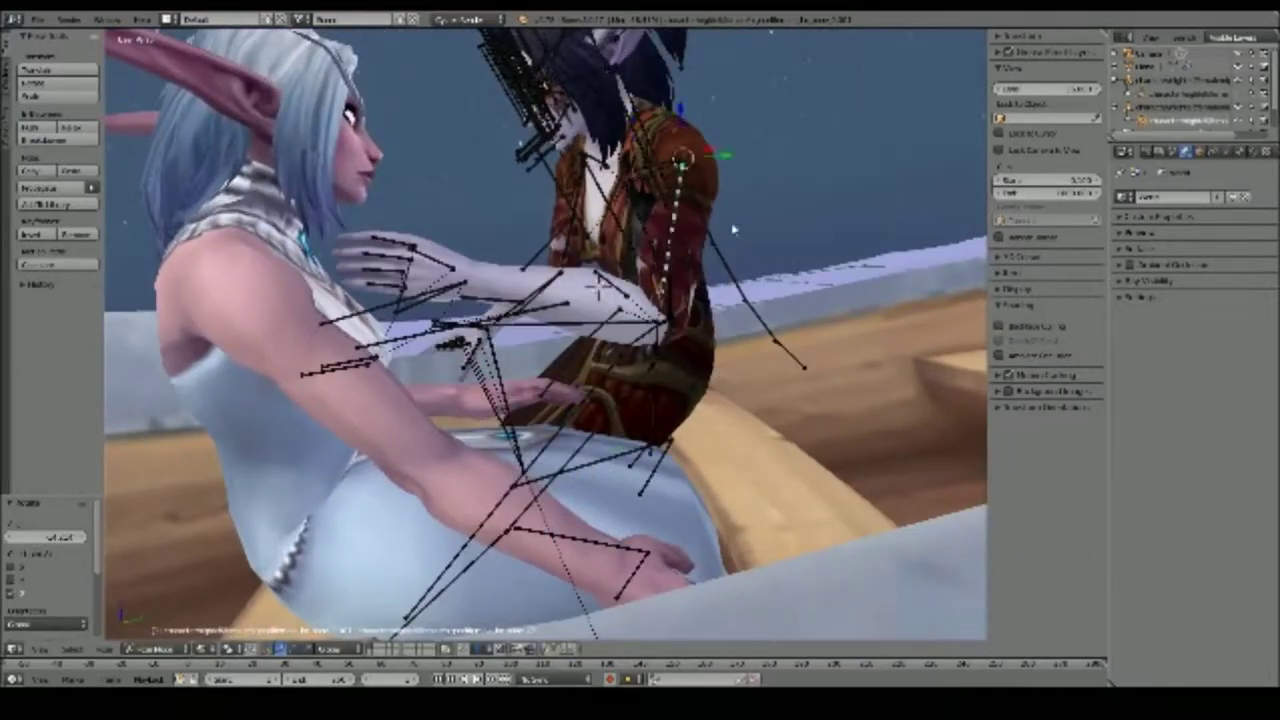
- Orbit around the two elves to check the dark-haired elf's hand cupping the pale elf's chin
{"action": "middle_click_drag", "start_coordinate": [670, 232], "coordinate": [813, 598]}
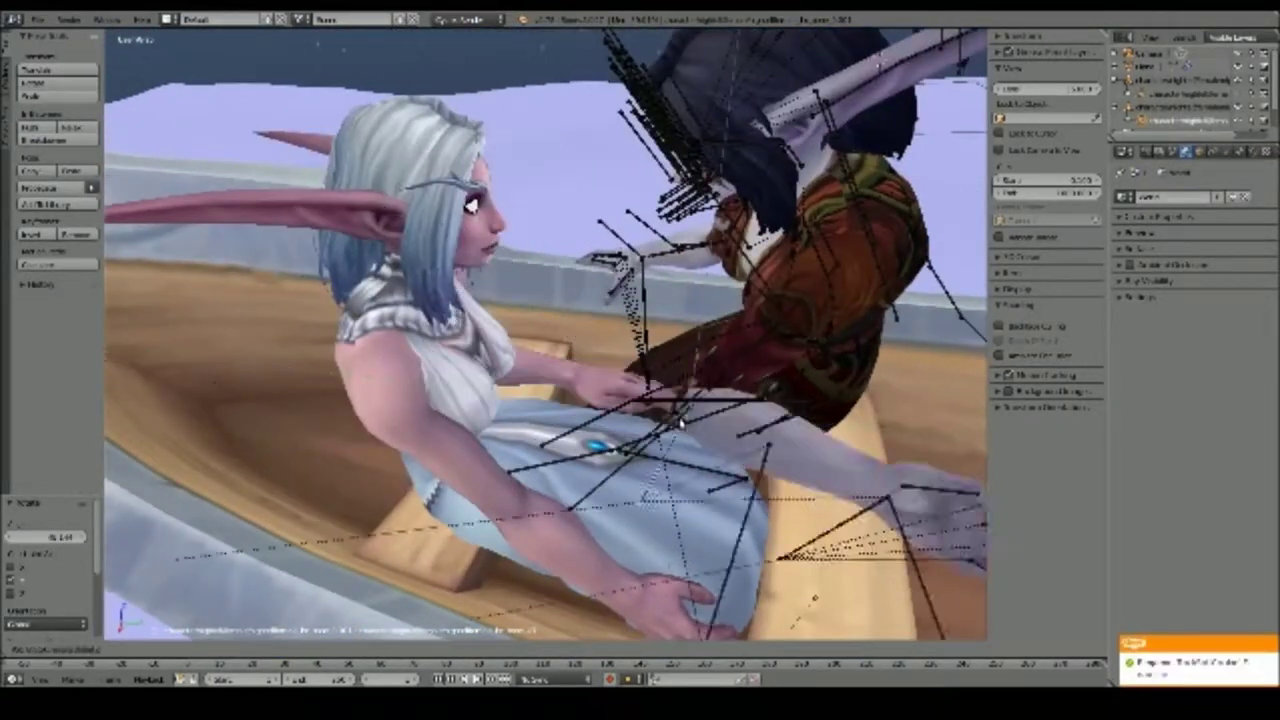
{"action": "middle_click_drag", "start_coordinate": [688, 405], "coordinate": [838, 405]}
{"action": "middle_click_drag", "start_coordinate": [872, 127], "coordinate": [579, 392]}
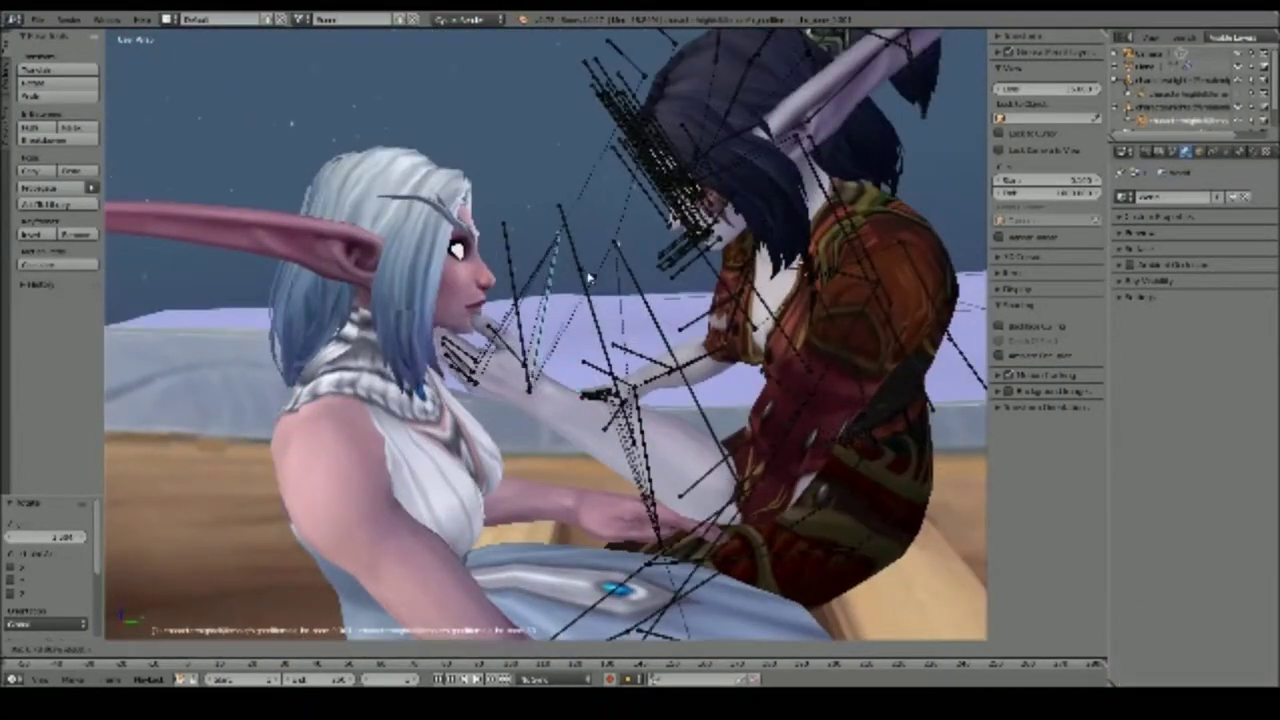
{"action": "mouse_move", "coordinate": [822, 381]}
{"action": "middle_mouse_down"}
{"action": "mouse_move", "coordinate": [649, 363]}
{"action": "mouse_move", "coordinate": [618, 274]}
{"action": "middle_mouse_up"}
{"action": "mouse_move", "coordinate": [584, 336]}
{"action": "middle_mouse_down"}
{"action": "mouse_move", "coordinate": [557, 250]}
{"action": "mouse_move", "coordinate": [573, 265]}
{"action": "mouse_move", "coordinate": [625, 238]}
{"action": "mouse_move", "coordinate": [322, 512]}
{"action": "middle_mouse_up"}
{"action": "middle_click_drag", "start_coordinate": [620, 241], "coordinate": [580, 280]}
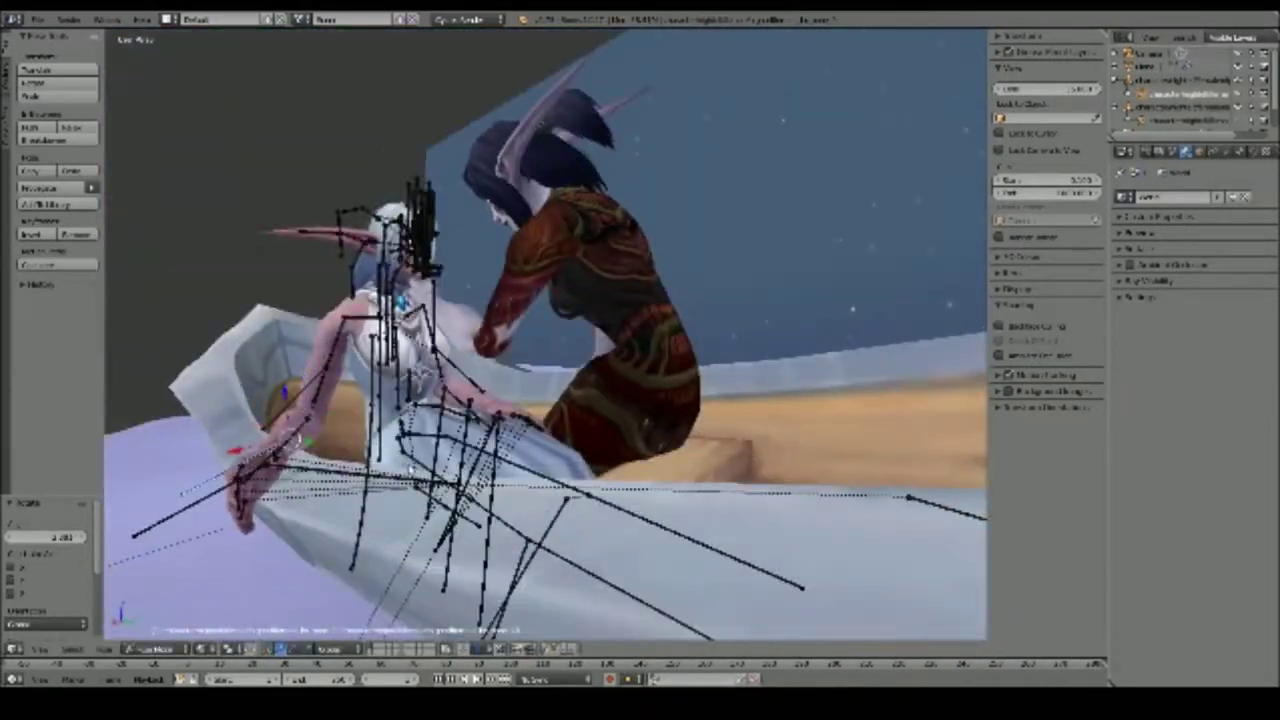
{"action": "middle_click_drag", "start_coordinate": [424, 600], "coordinate": [598, 430]}
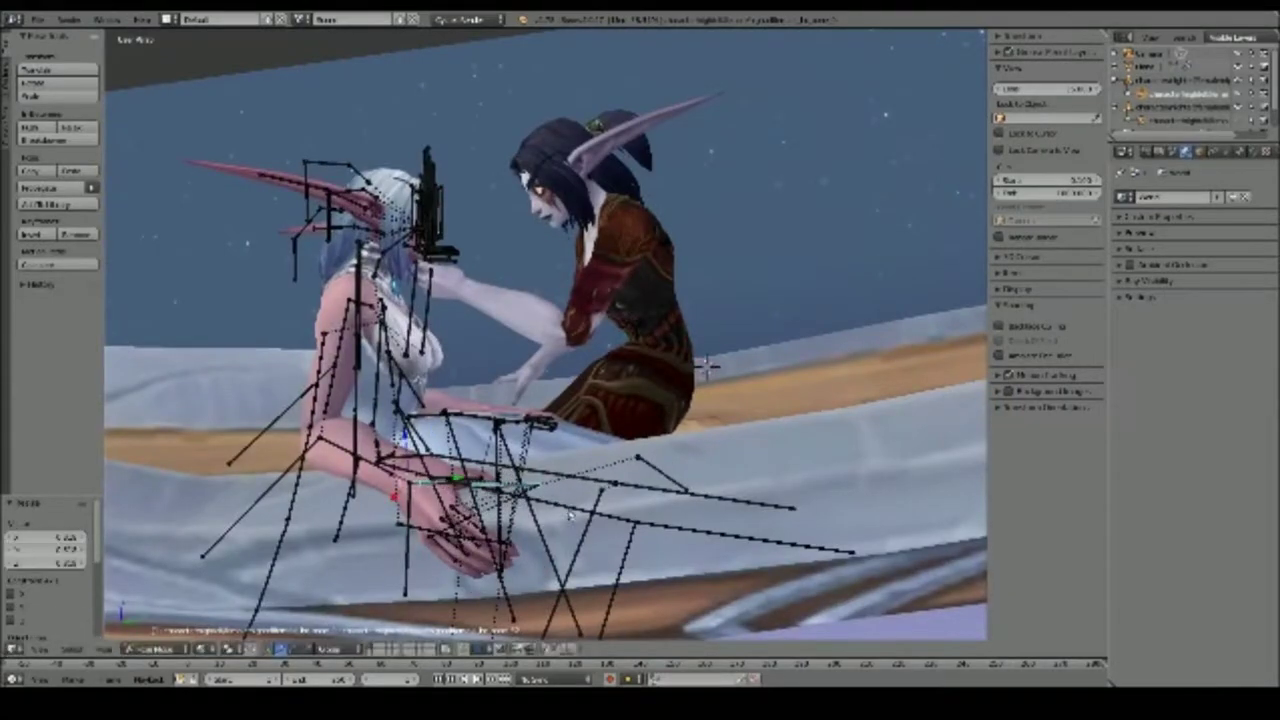
{"action": "middle_click_drag", "start_coordinate": [572, 515], "coordinate": [735, 505]}
{"action": "mouse_move", "coordinate": [803, 445]}
{"action": "middle_mouse_down"}
{"action": "mouse_move", "coordinate": [607, 263]}
{"action": "mouse_move", "coordinate": [686, 257]}
{"action": "mouse_move", "coordinate": [707, 297]}
{"action": "middle_mouse_up"}
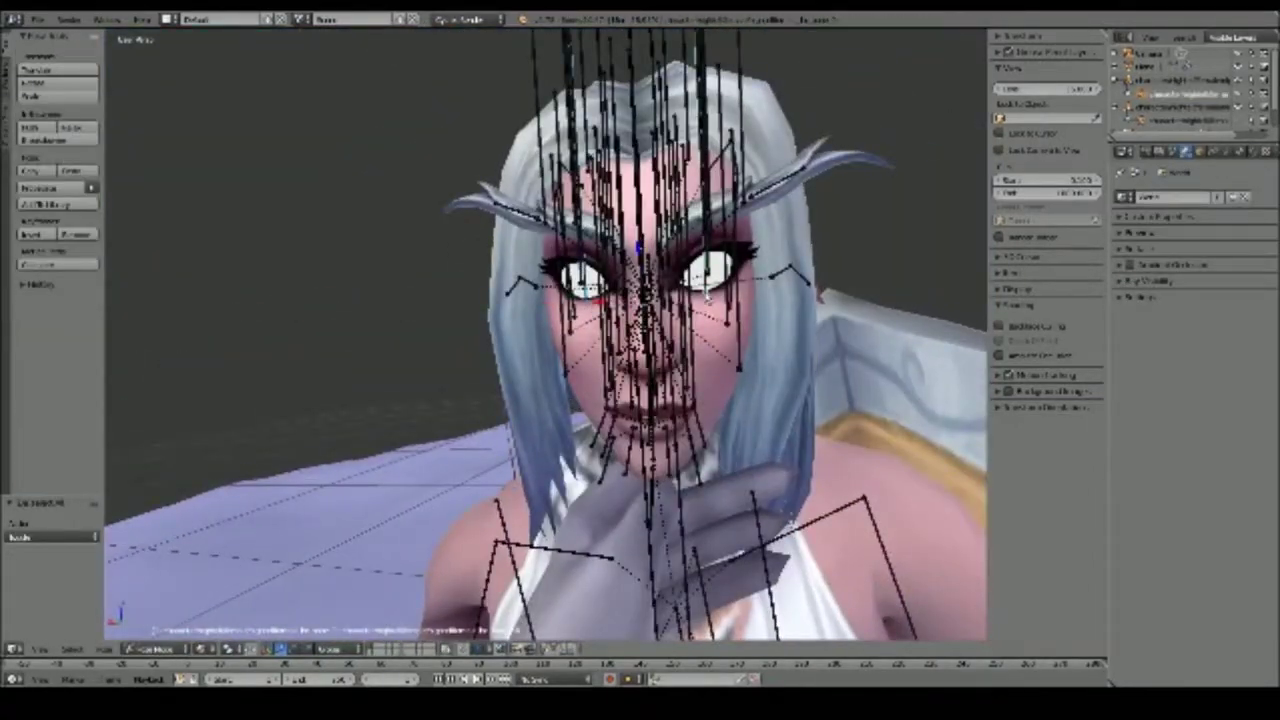
{"action": "mouse_move", "coordinate": [810, 295]}
{"action": "middle_mouse_down"}
{"action": "mouse_move", "coordinate": [806, 251]}
{"action": "mouse_move", "coordinate": [800, 270]}
{"action": "middle_mouse_up"}
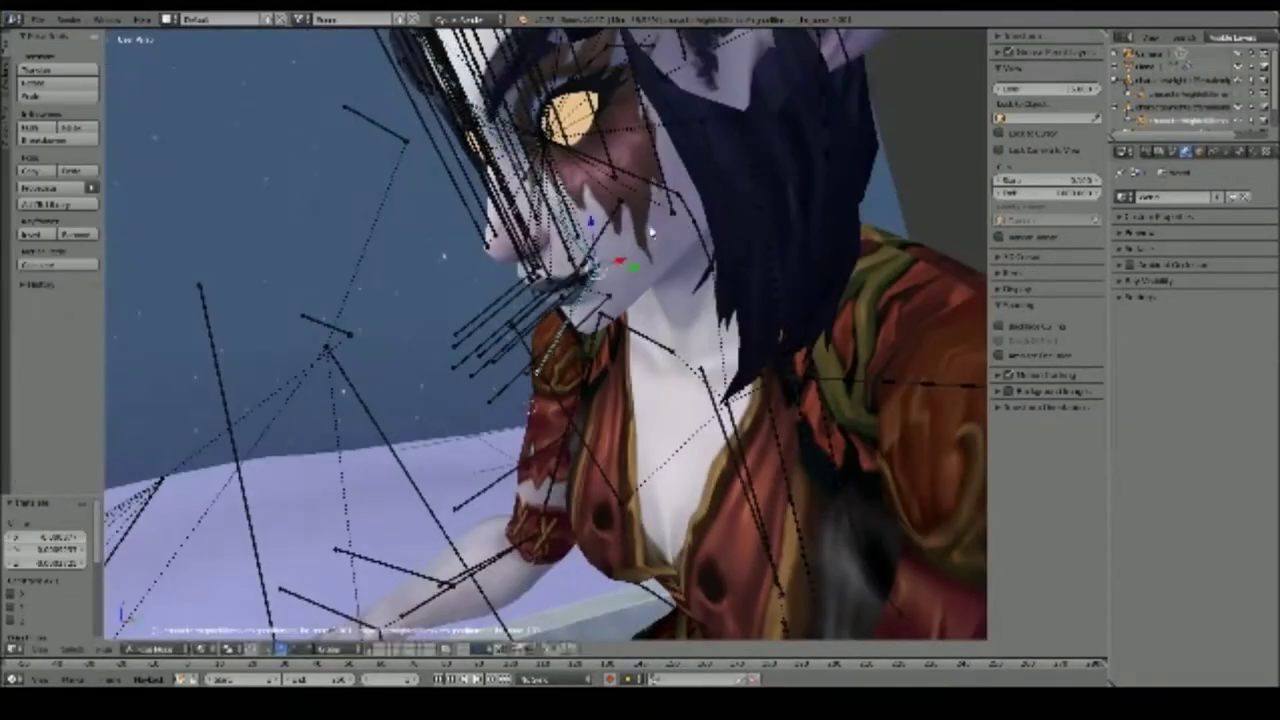
{"action": "middle_click_drag", "start_coordinate": [650, 232], "coordinate": [600, 240]}
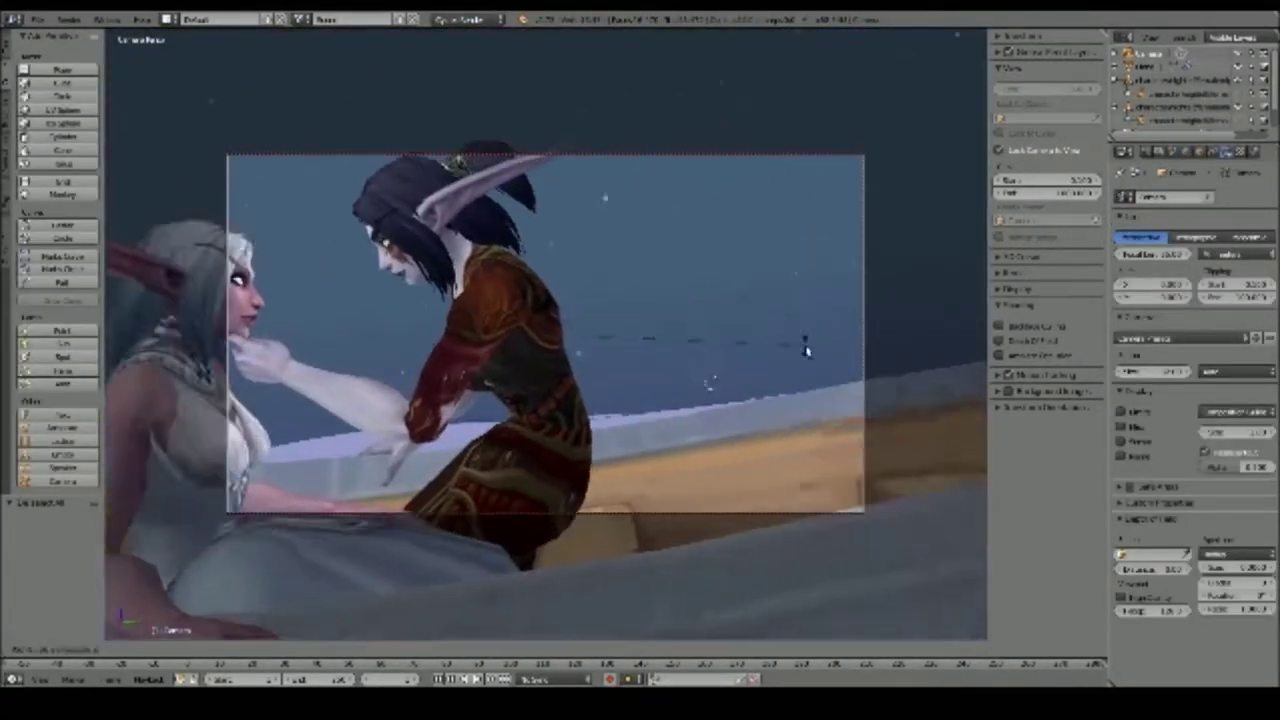
- Preview the spot-lit boat scene in rendered shading and return to the camera view
{"action": "left_click", "coordinate": [278, 561]}
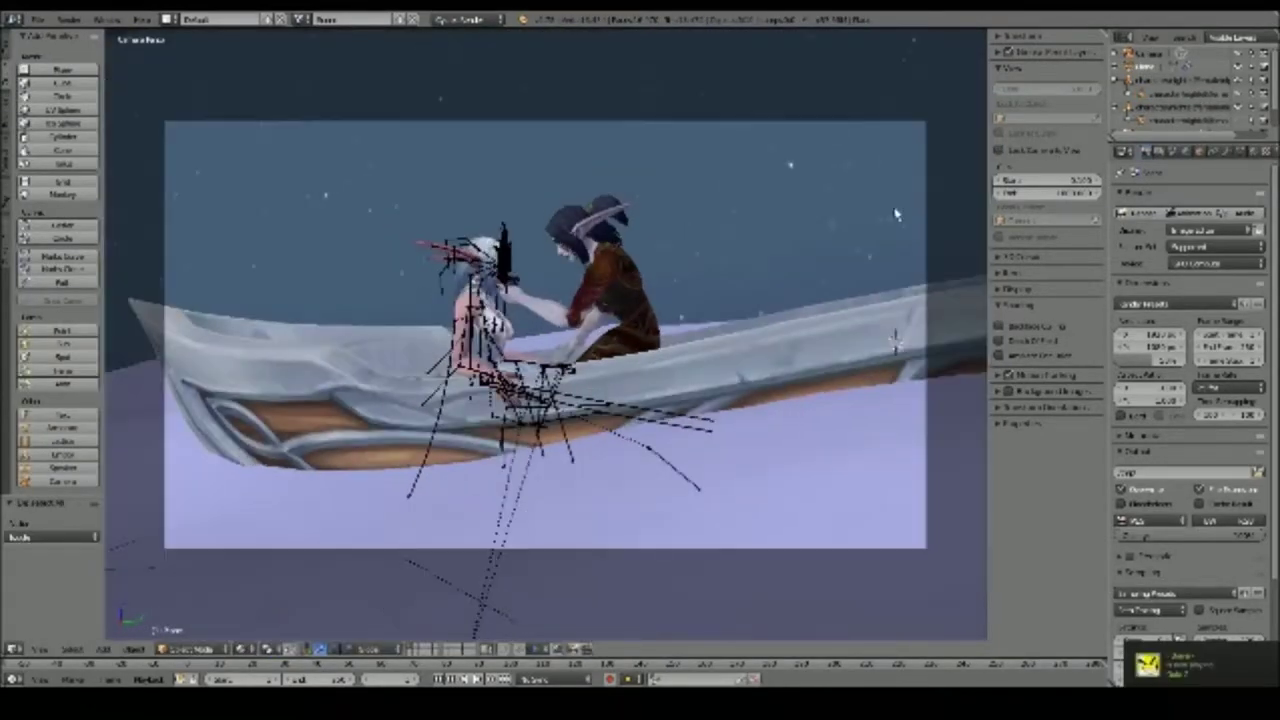
{"action": "middle_click_drag", "start_coordinate": [640, 300], "coordinate": [636, 80]}
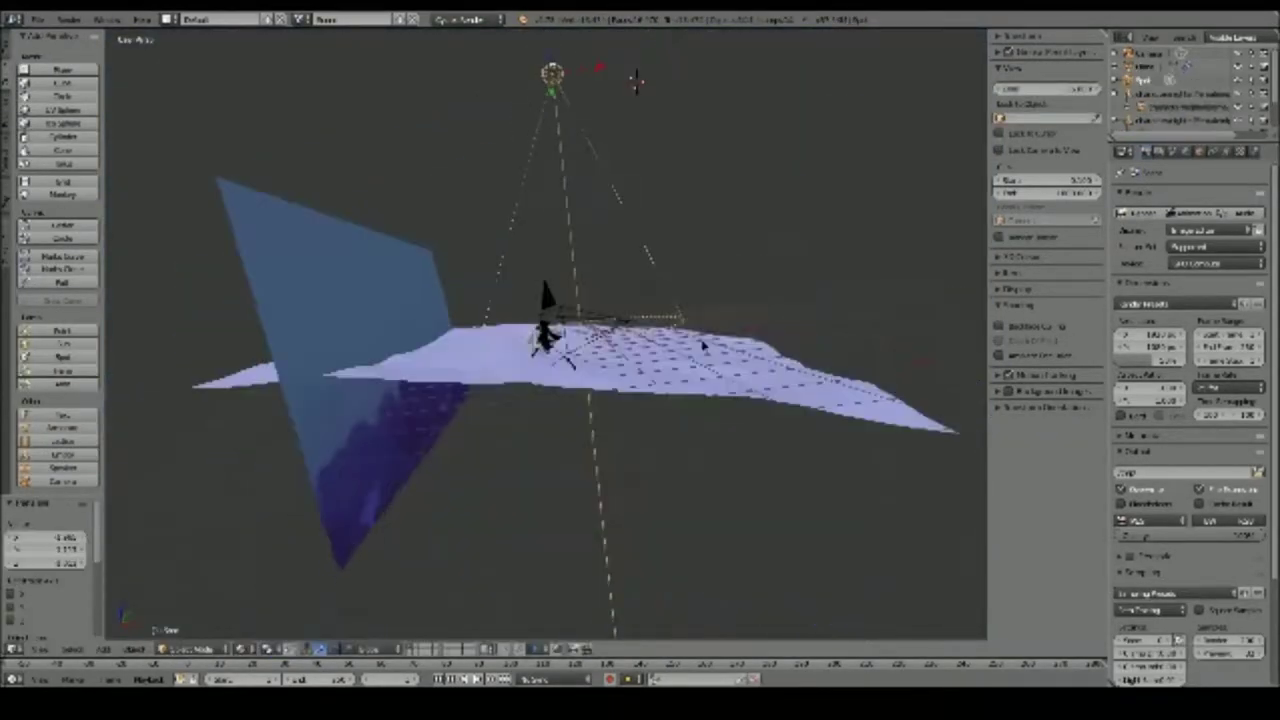
{"action": "key", "text": "KP_0"}
- Toggle the viewport between rendered and solid shading to check the lighting
{"action": "left_click", "coordinate": [320, 648]}
{"action": "left_click", "coordinate": [272, 562]}
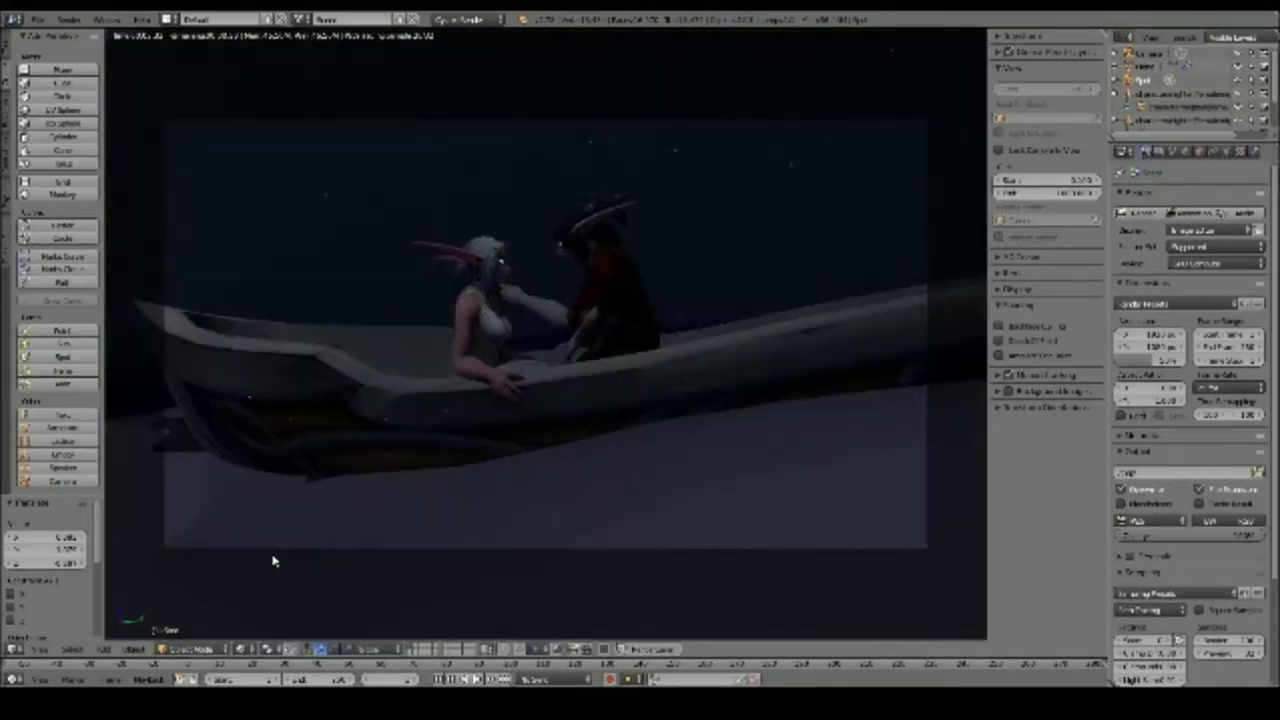
{"action": "key", "text": "shift+z"}
{"action": "left_click", "coordinate": [320, 648]}
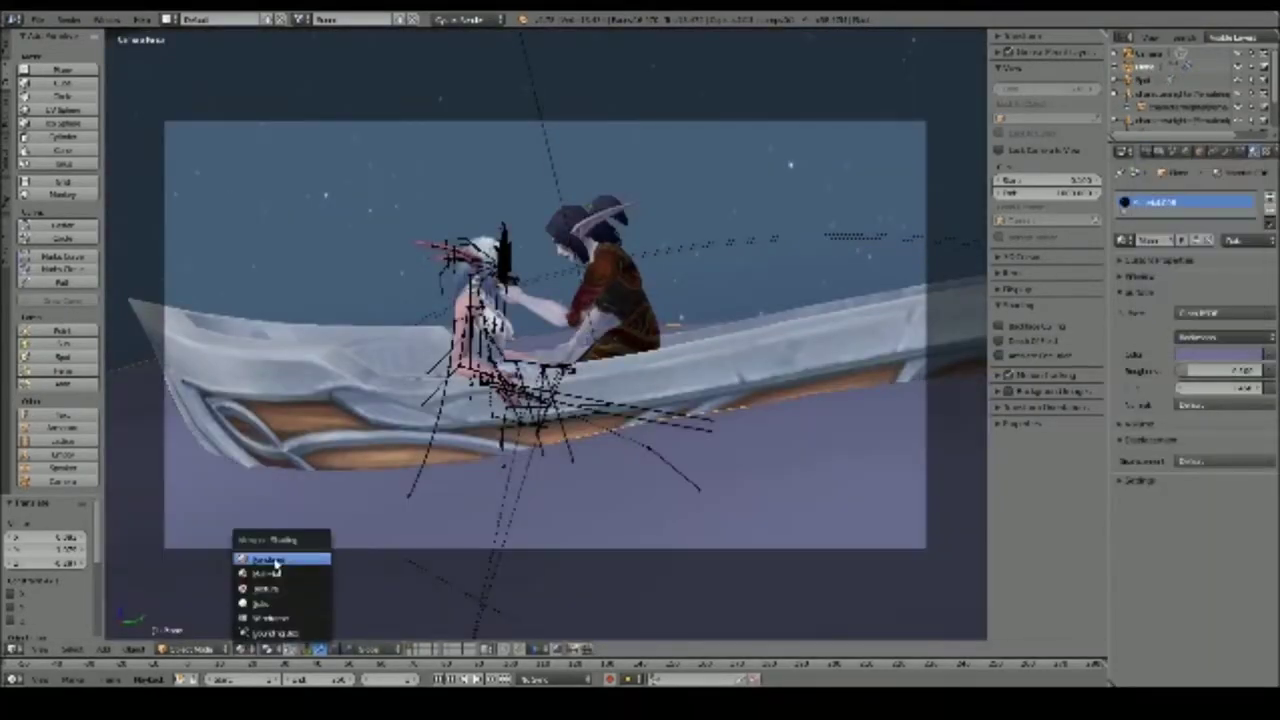
{"action": "left_click", "coordinate": [277, 562]}
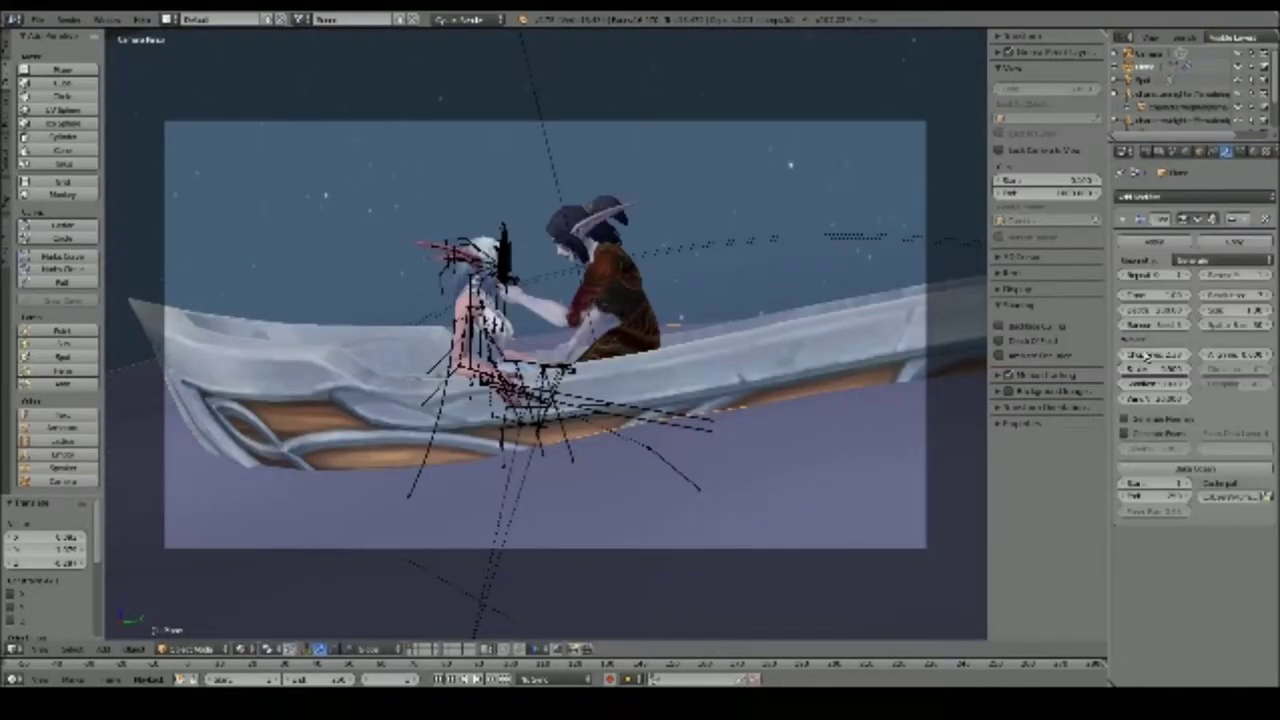
- Adjust the World colour settings while comparing rendered and solid shading
{"action": "left_click", "coordinate": [1207, 340]}
{"action": "left_click", "coordinate": [320, 648]}
{"action": "left_click", "coordinate": [270, 562]}
{"action": "left_click", "coordinate": [1207, 340]}
{"action": "left_click", "coordinate": [1128, 449]}
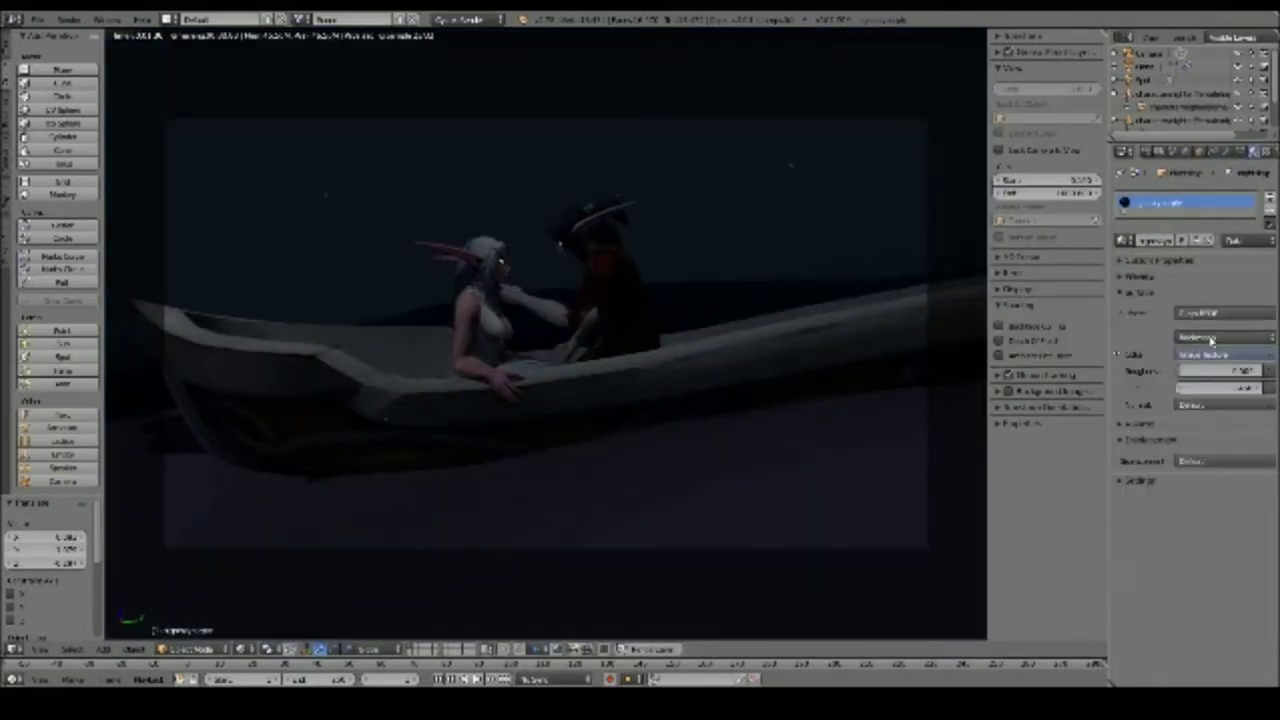
{"action": "left_click", "coordinate": [1200, 355]}
{"action": "left_click", "coordinate": [1143, 423]}
{"action": "left_click", "coordinate": [250, 648]}
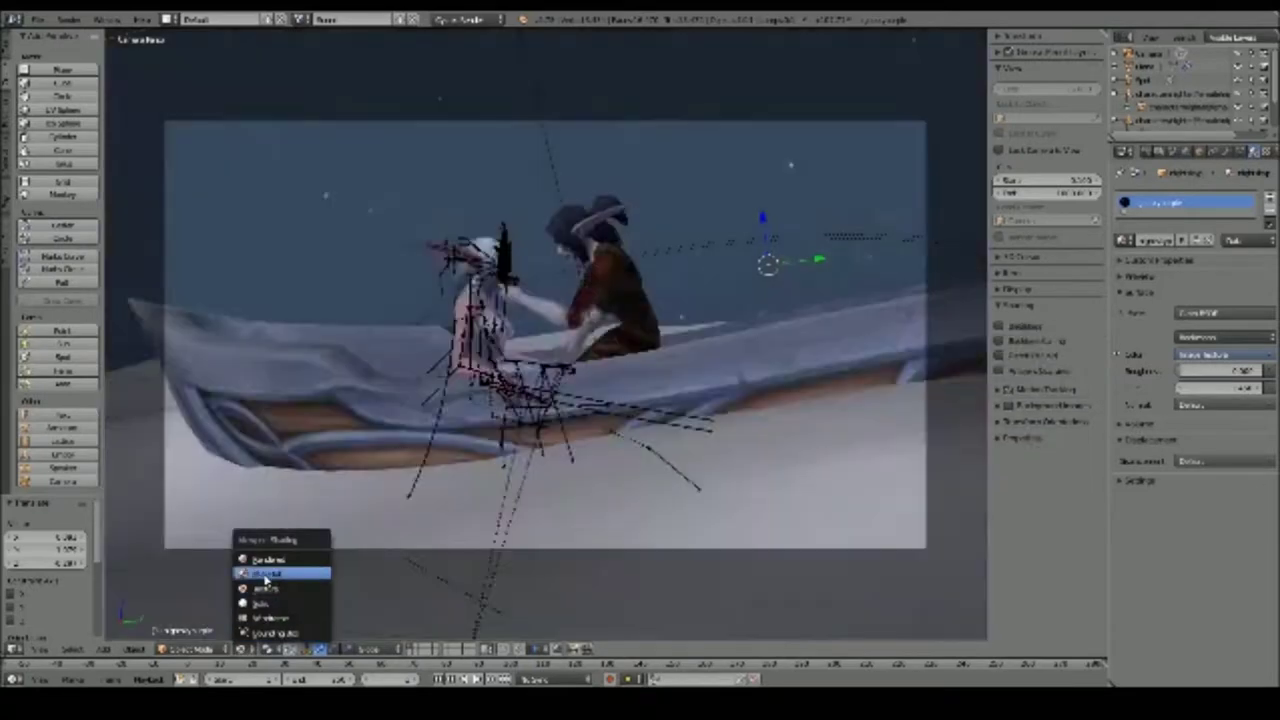
- Tint a lamp near the characters lavender and preview it in rendered shading
{"action": "left_click", "coordinate": [286, 568]}
{"action": "left_click", "coordinate": [1218, 364]}
{"action": "left_click", "coordinate": [1205, 215]}
{"action": "left_click", "coordinate": [250, 648]}
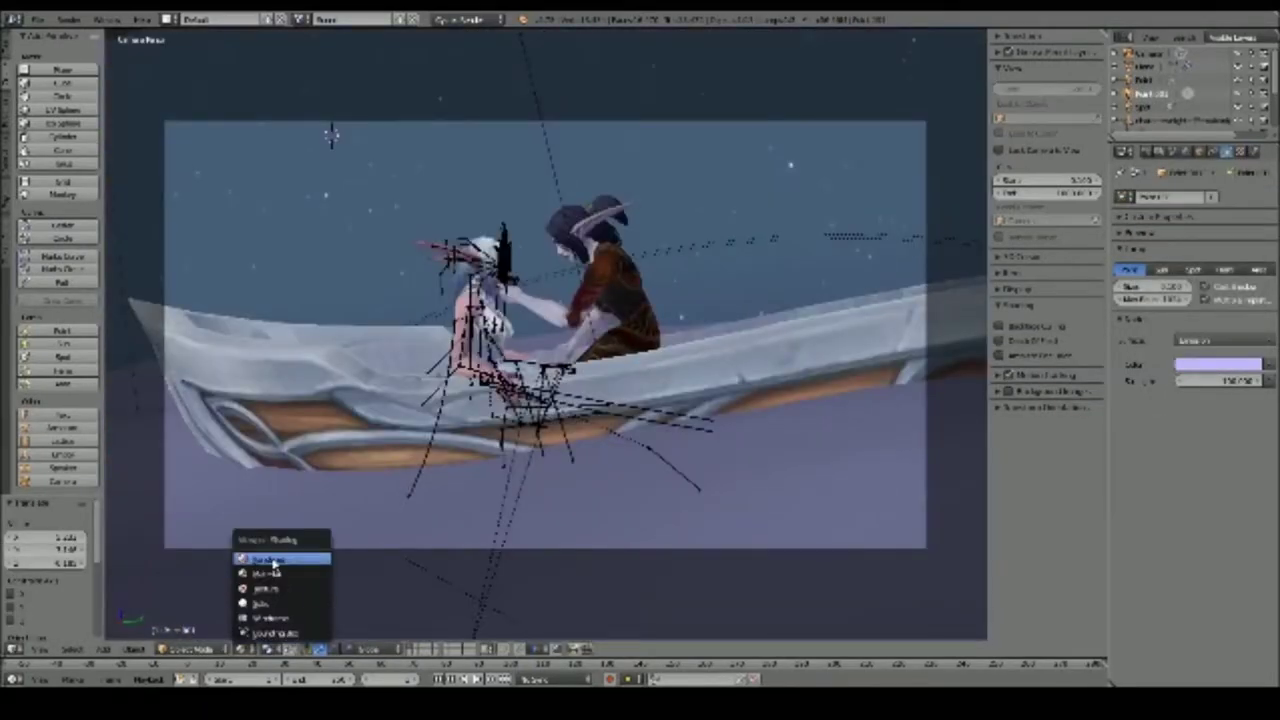
{"action": "left_click", "coordinate": [273, 566]}
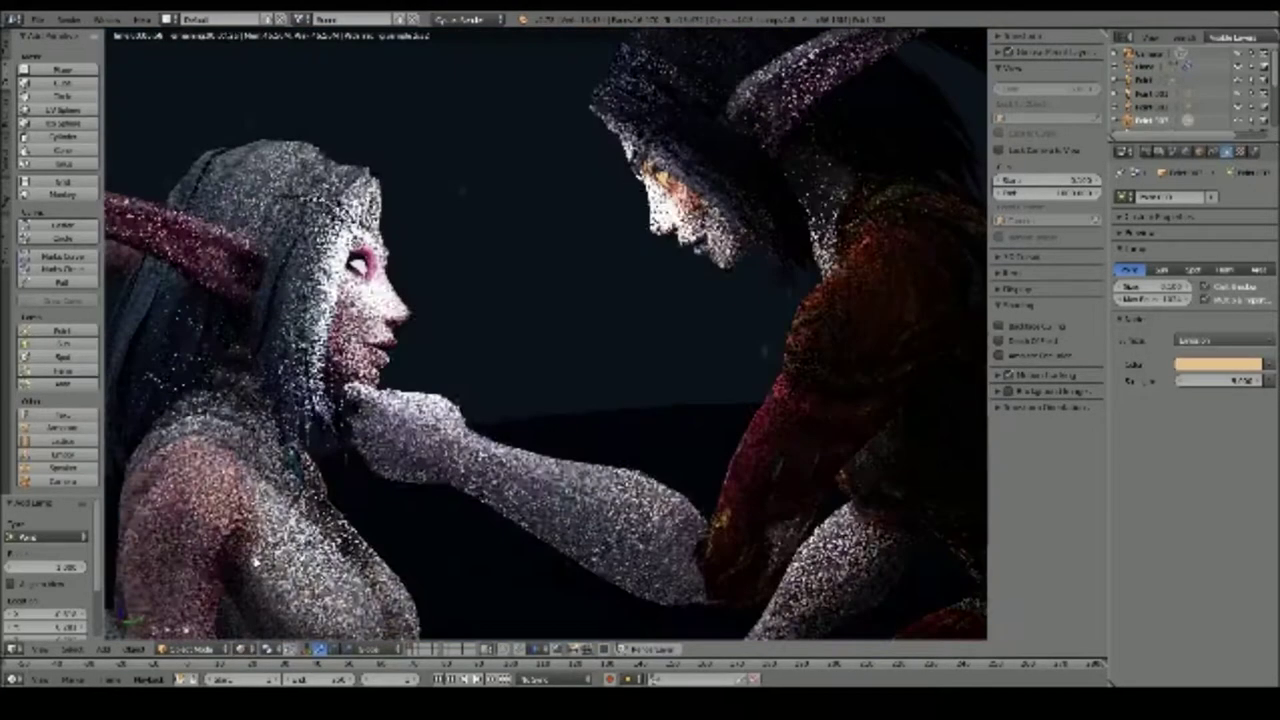
- Select the lamp at the dark-haired elf's face from the object list, switching between wireframe and rendered views
{"action": "key", "text": "z"}
{"action": "left_click", "coordinate": [266, 560]}
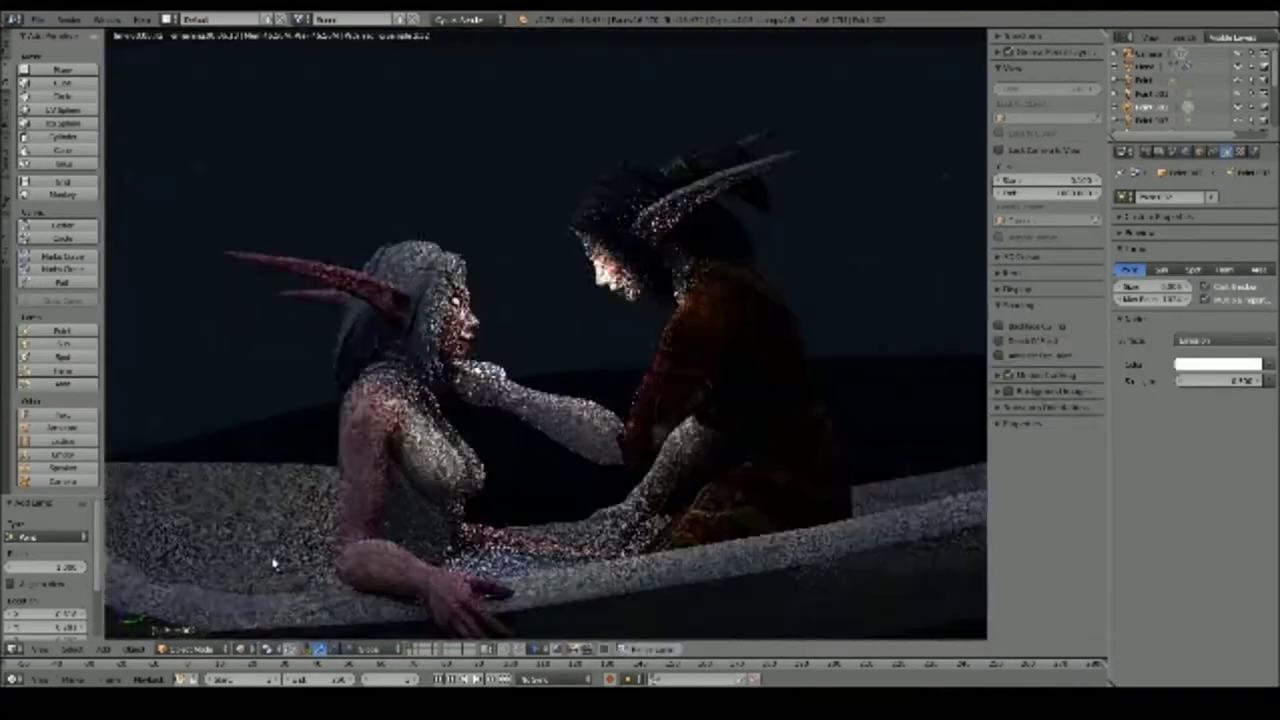
{"action": "right_click", "coordinate": [600, 258]}
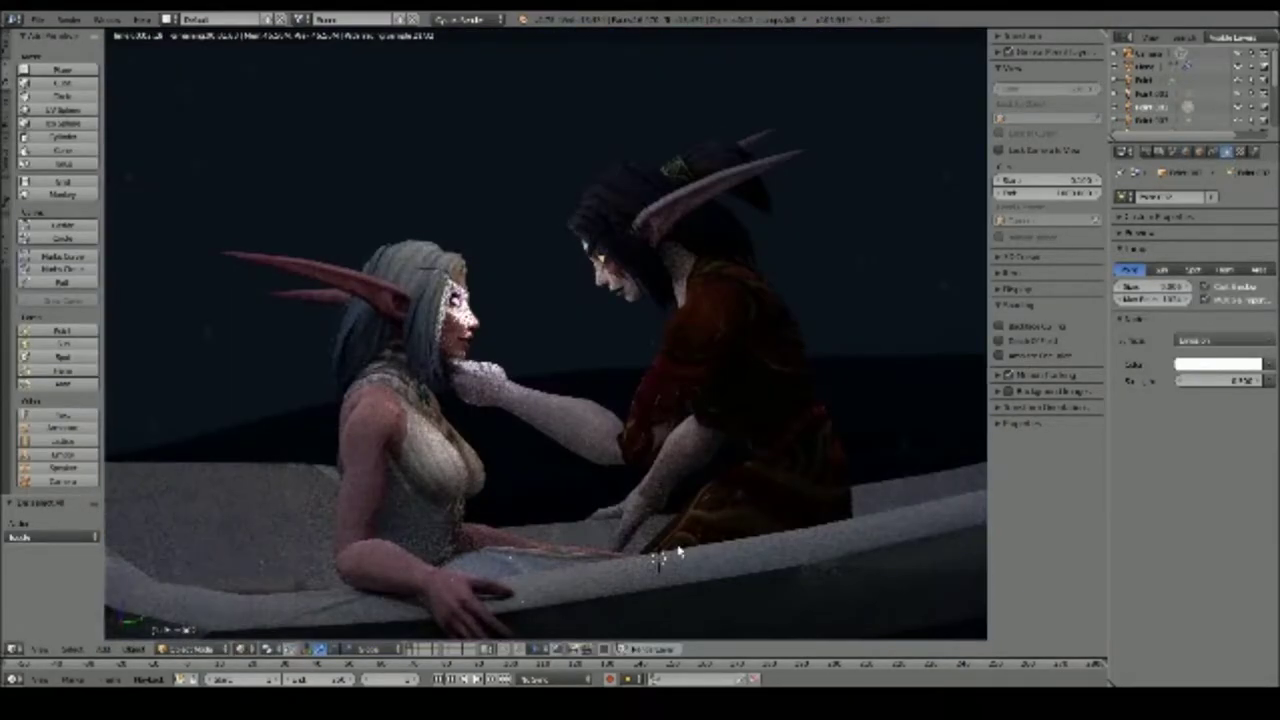
{"action": "key", "text": "z"}
{"action": "left_click", "coordinate": [1157, 120]}
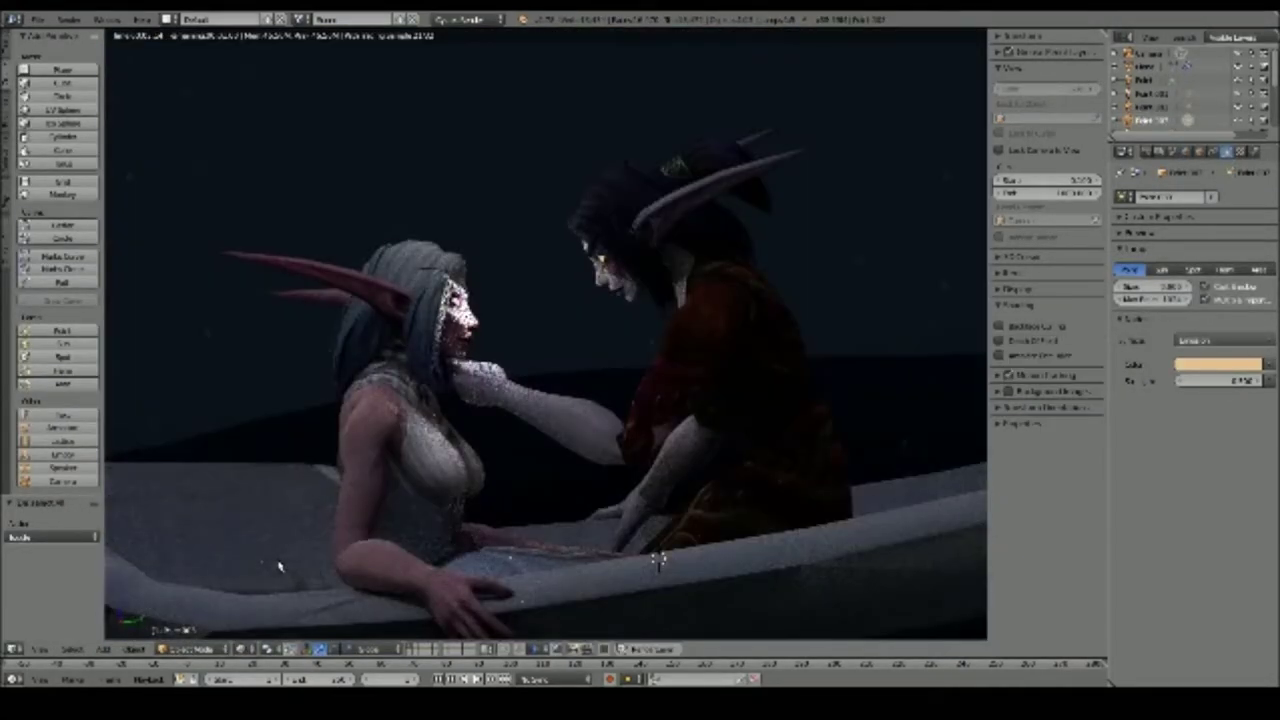
{"action": "key", "text": "shift+z"}
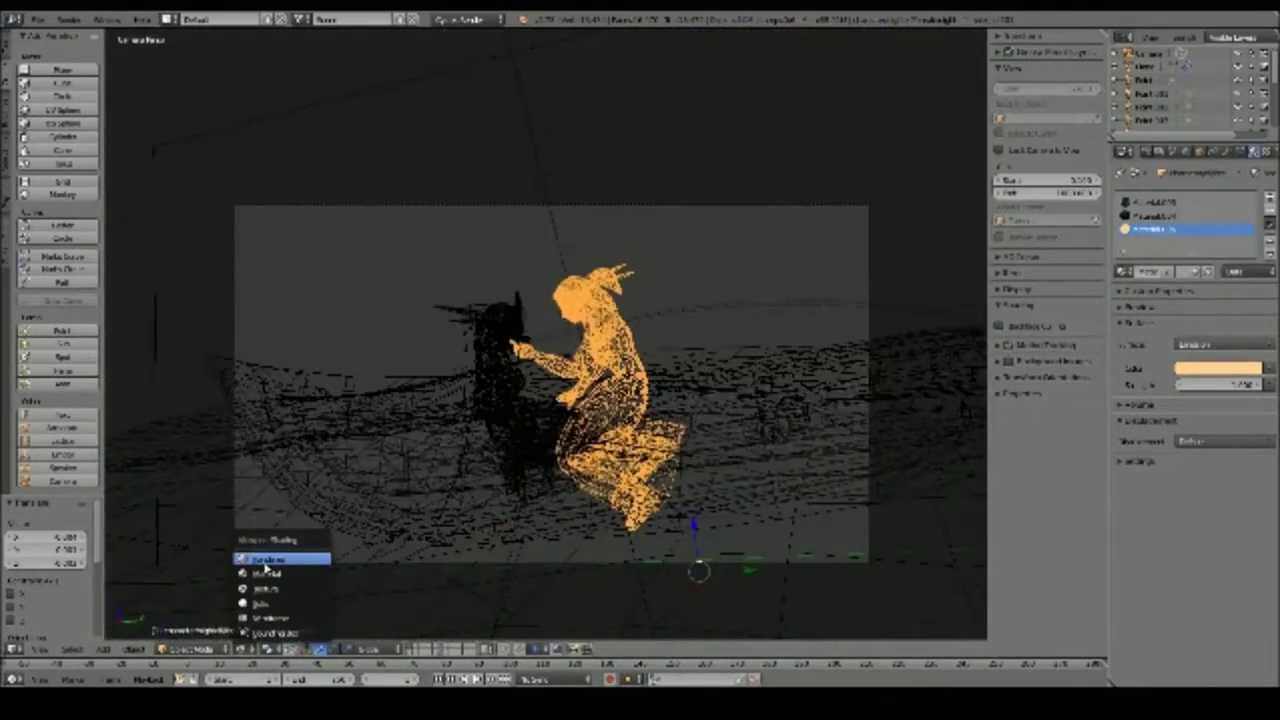
{"action": "left_click", "coordinate": [268, 566]}
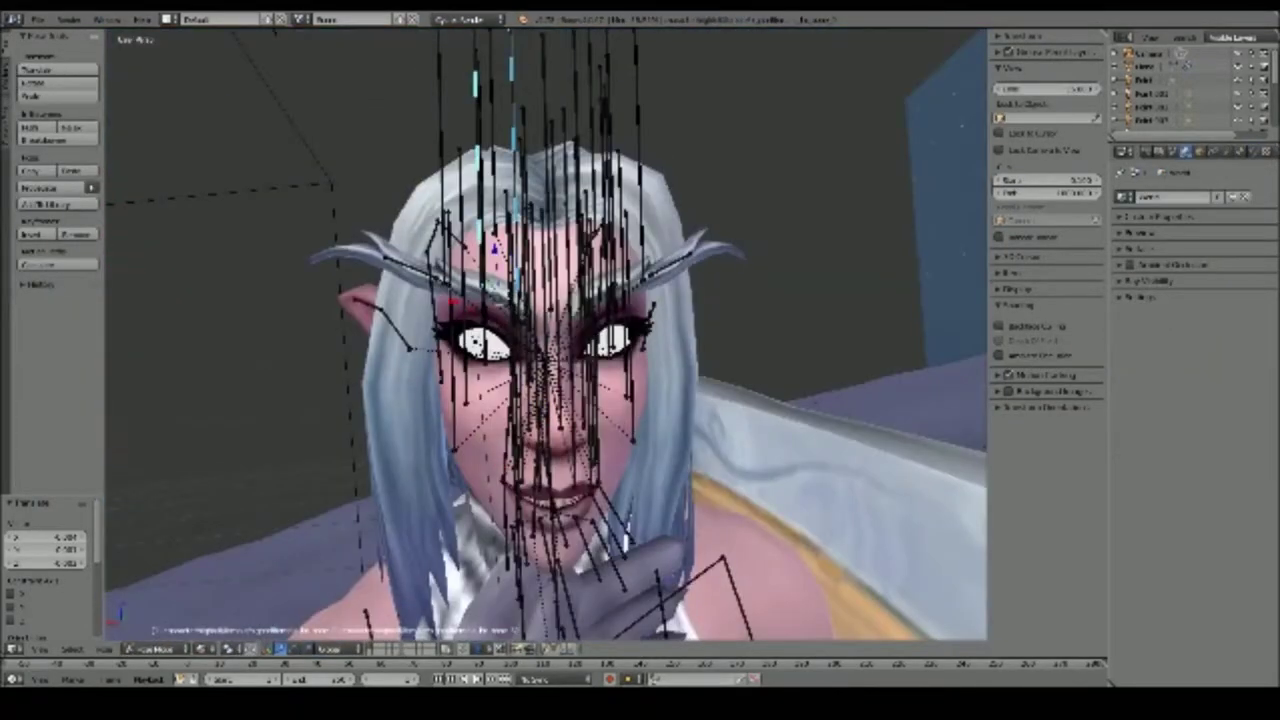
{"action": "middle_click_drag", "start_coordinate": [545, 340], "coordinate": [700, 330]}
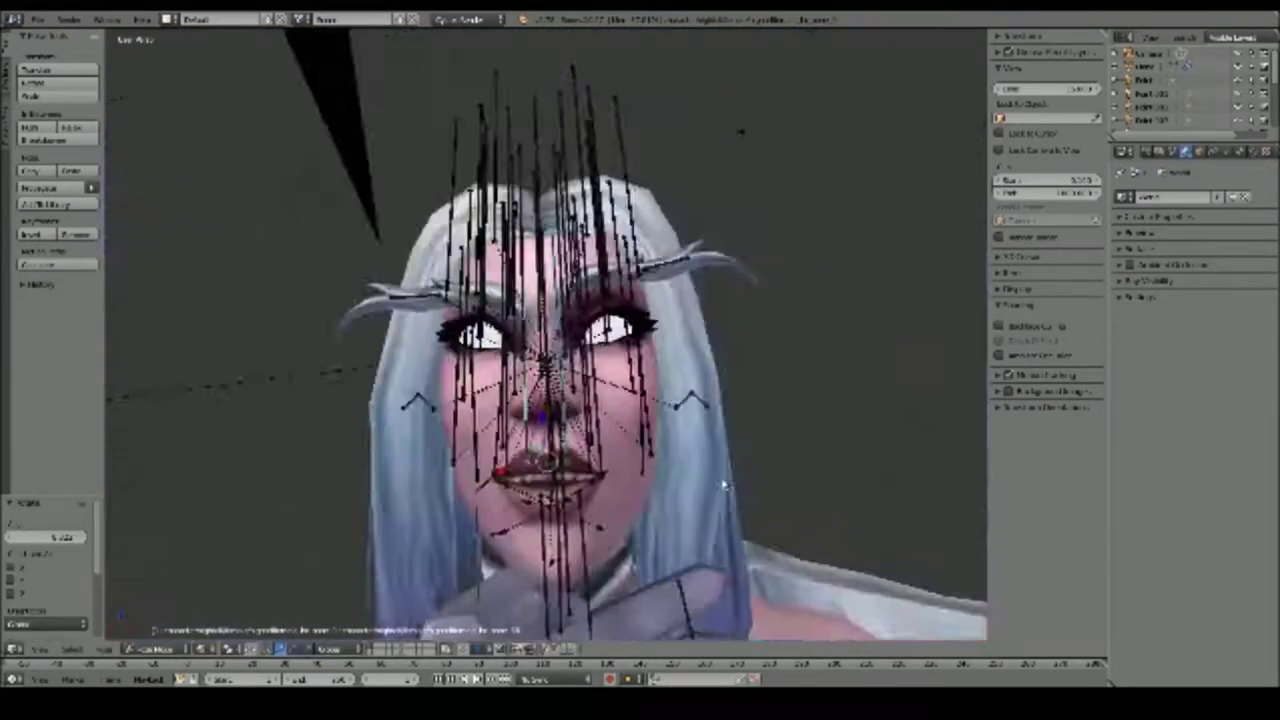
{"action": "key", "text": "shift+z"}
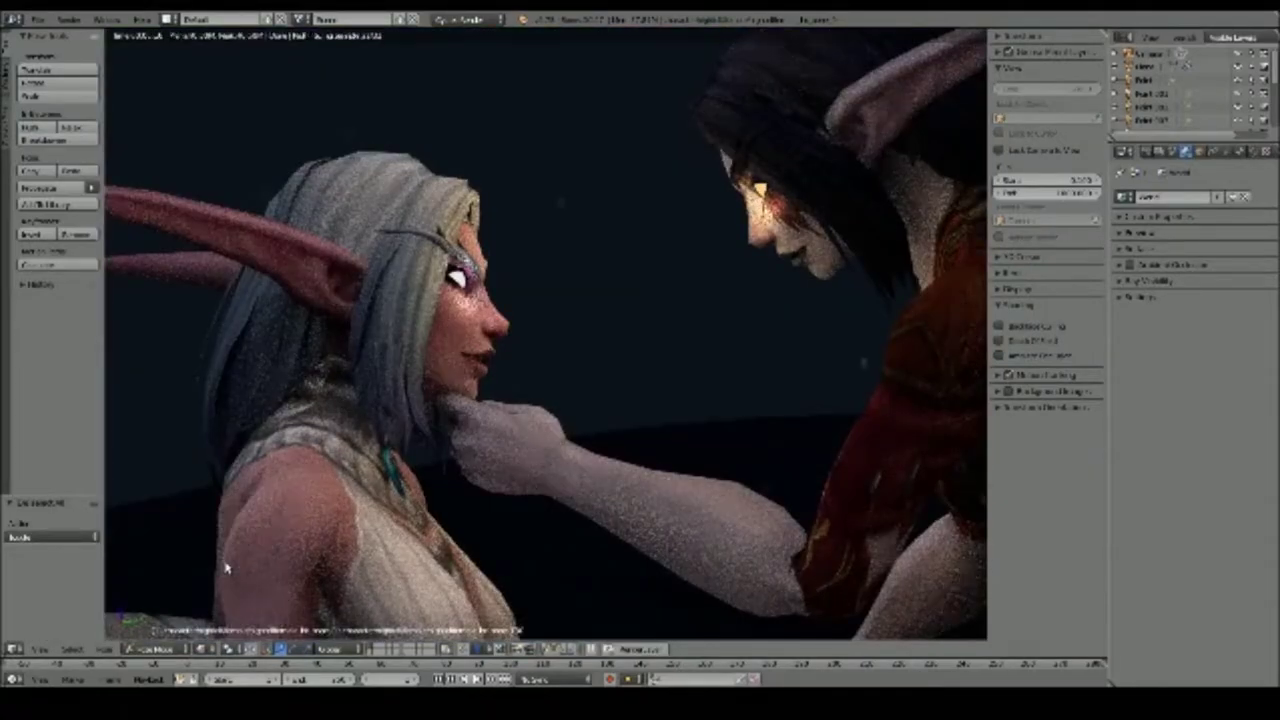
{"action": "key", "text": "shift+z"}
{"action": "middle_click_drag", "start_coordinate": [227, 568], "coordinate": [697, 400]}
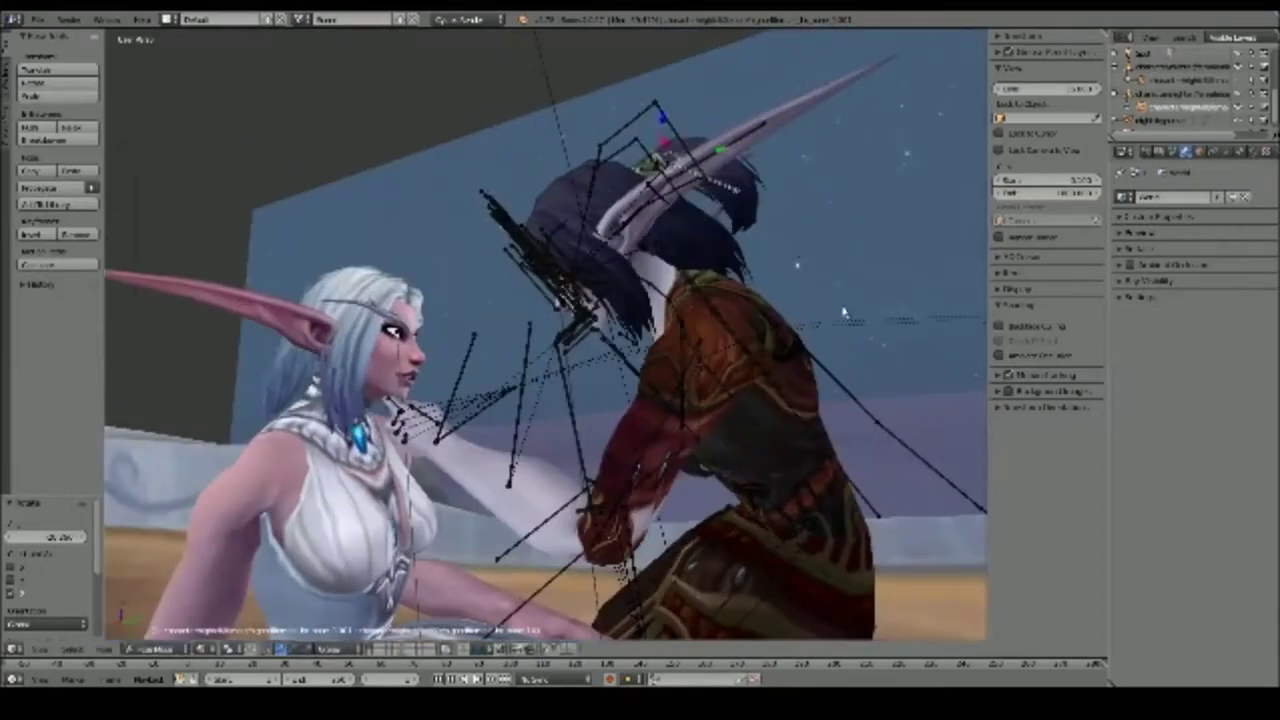
{"action": "key", "text": "KP_0"}
{"action": "key", "text": "shift+z"}
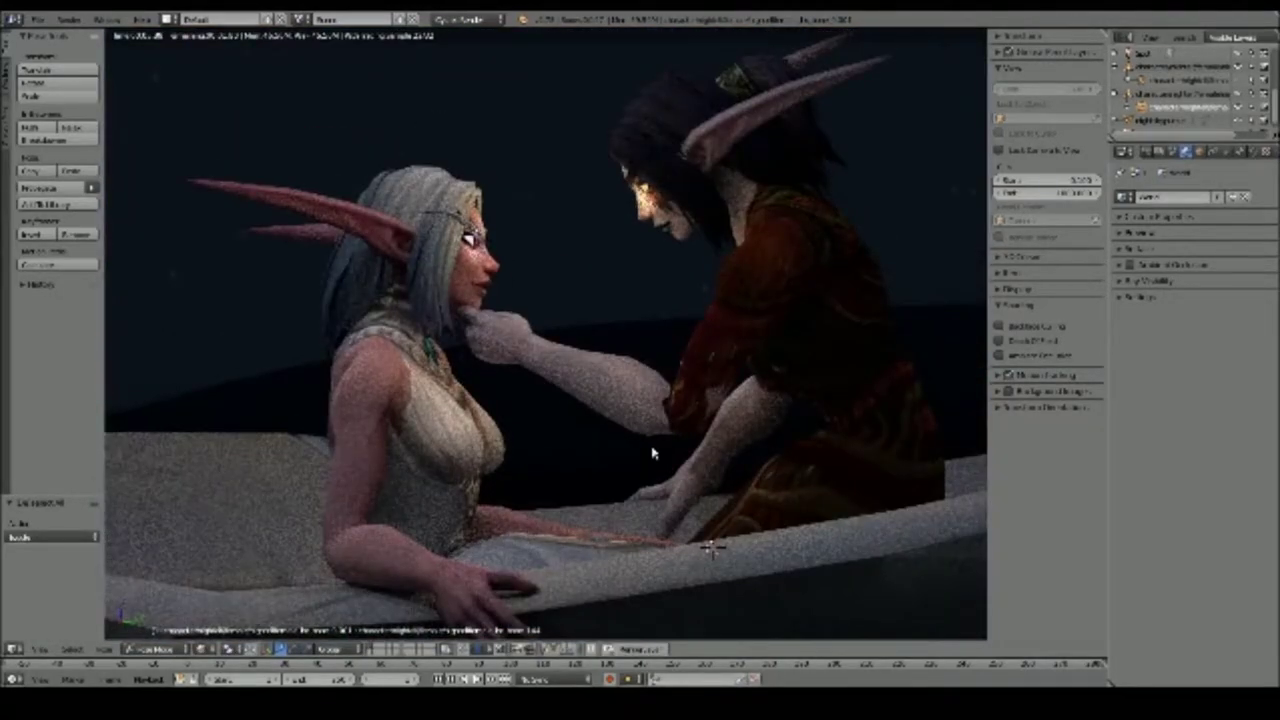
{"action": "left_click", "coordinate": [205, 648]}
{"action": "left_click", "coordinate": [243, 585]}
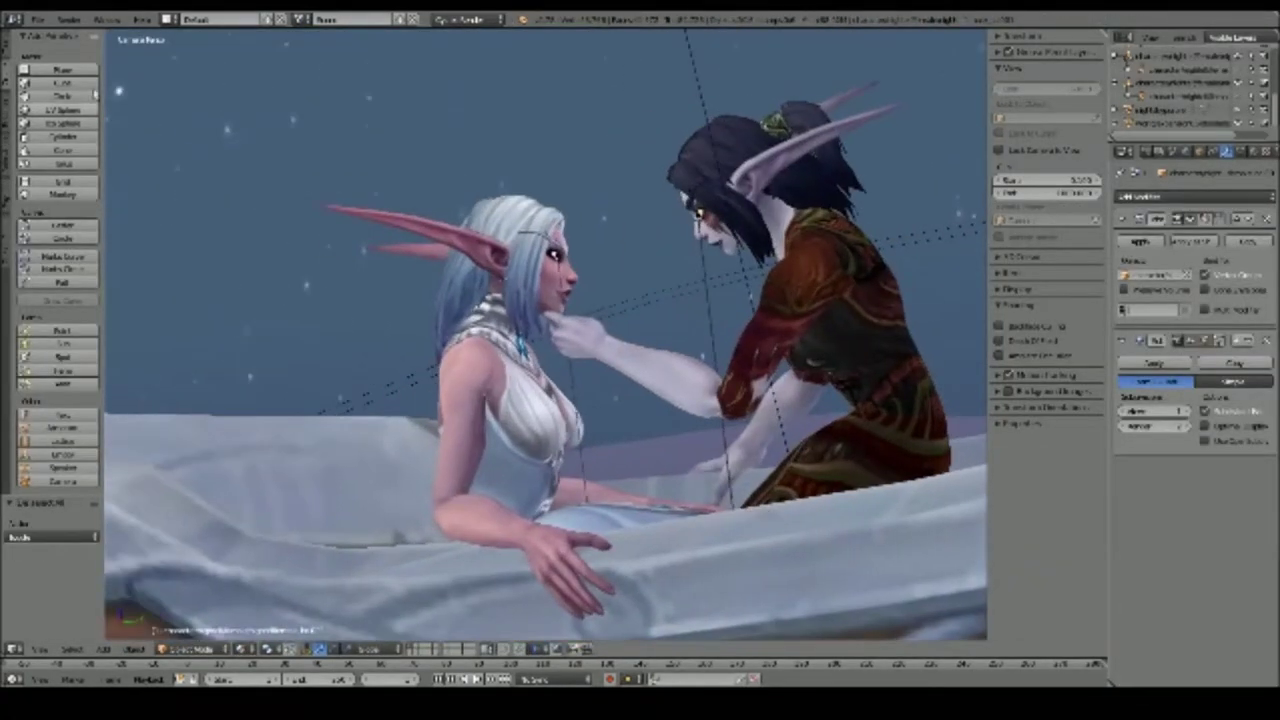
- Add a torus mesh at the pale elf's head
{"action": "left_click", "coordinate": [88, 160]}
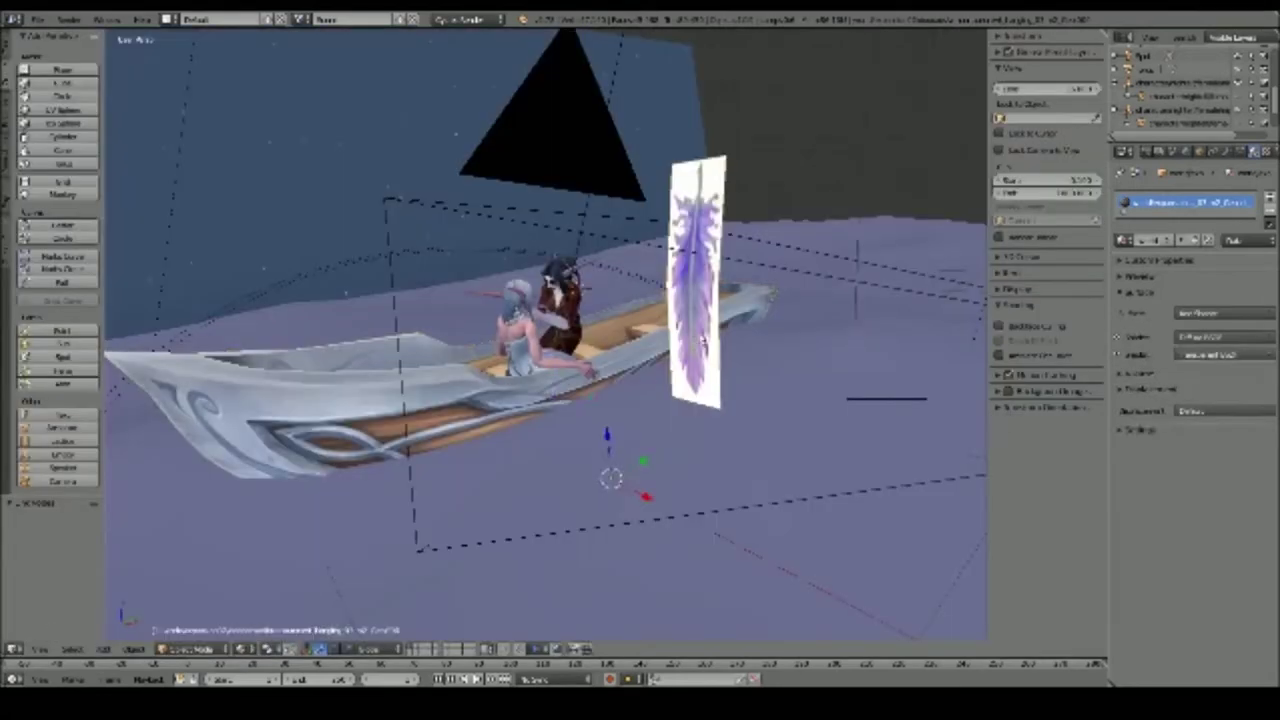
- Centre and orbit the view on the white object beside the dark-haired elf's head
{"action": "left_click", "coordinate": [300, 633]}
{"action": "key", "text": "KP_Decimal"}
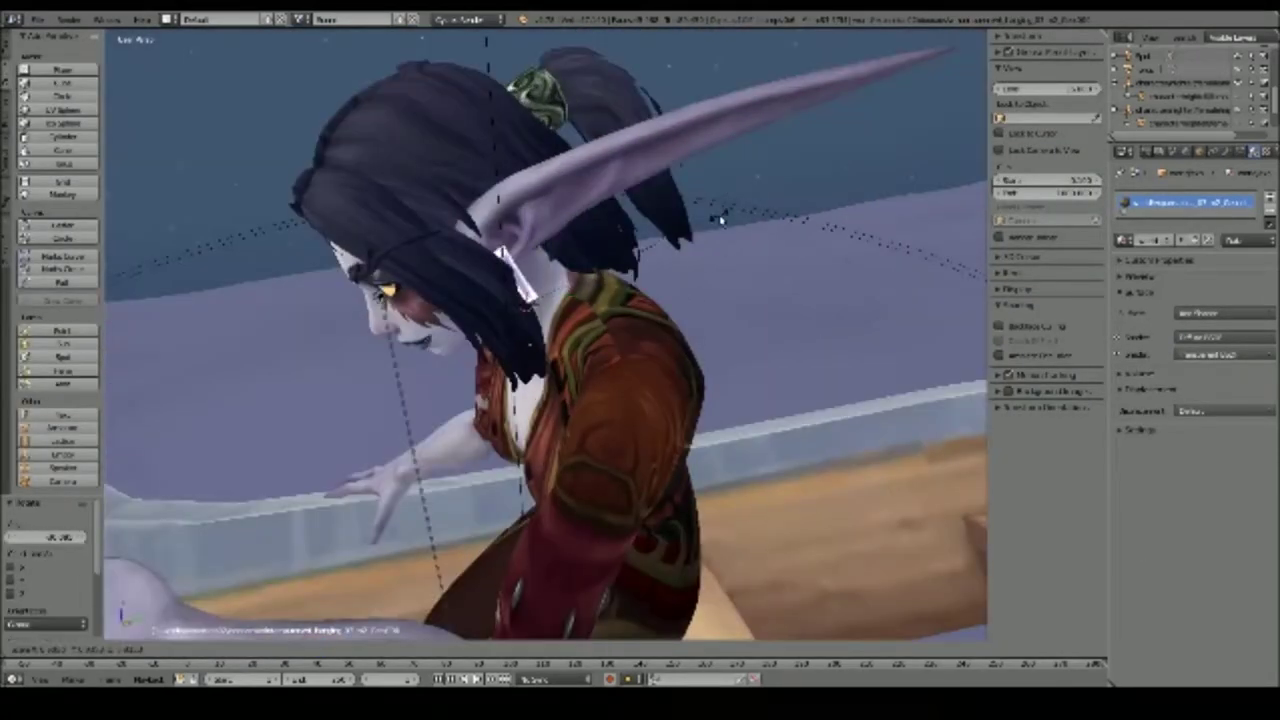
{"action": "middle_click_drag", "start_coordinate": [476, 243], "coordinate": [640, 258]}
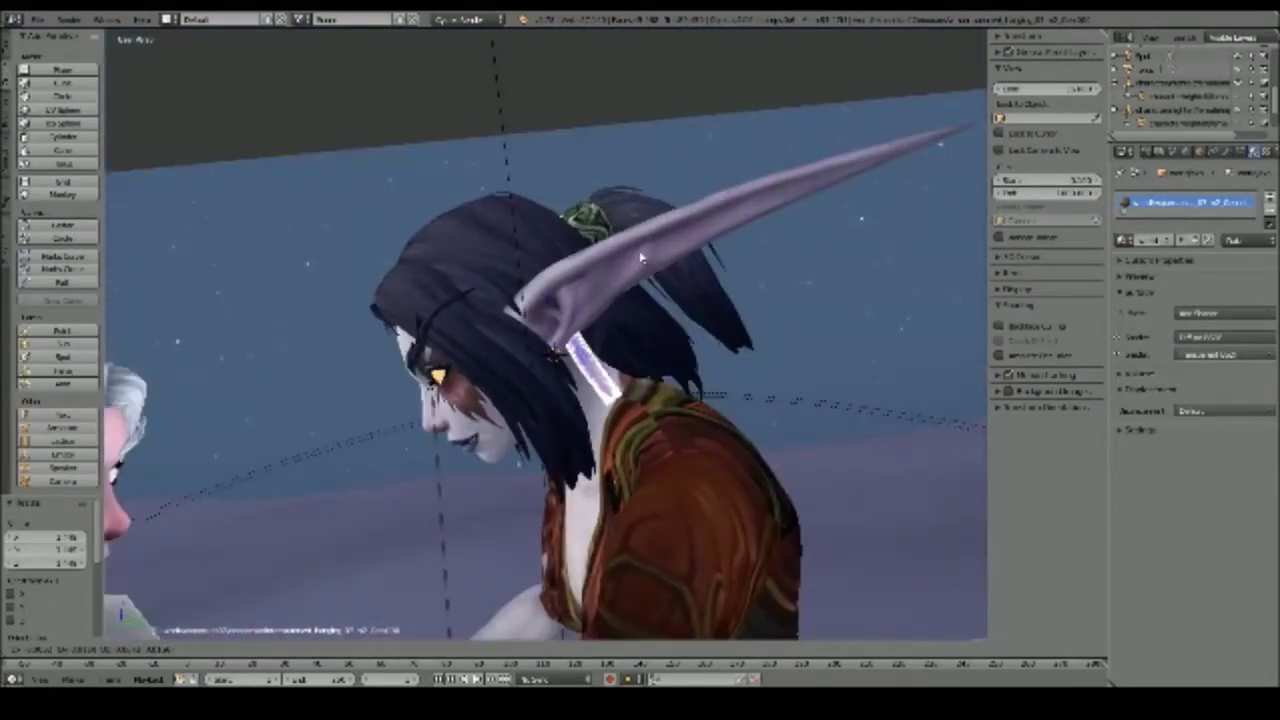
{"action": "scroll", "coordinate": [673, 348], "scroll_direction": "up", "scroll_amount": 3}
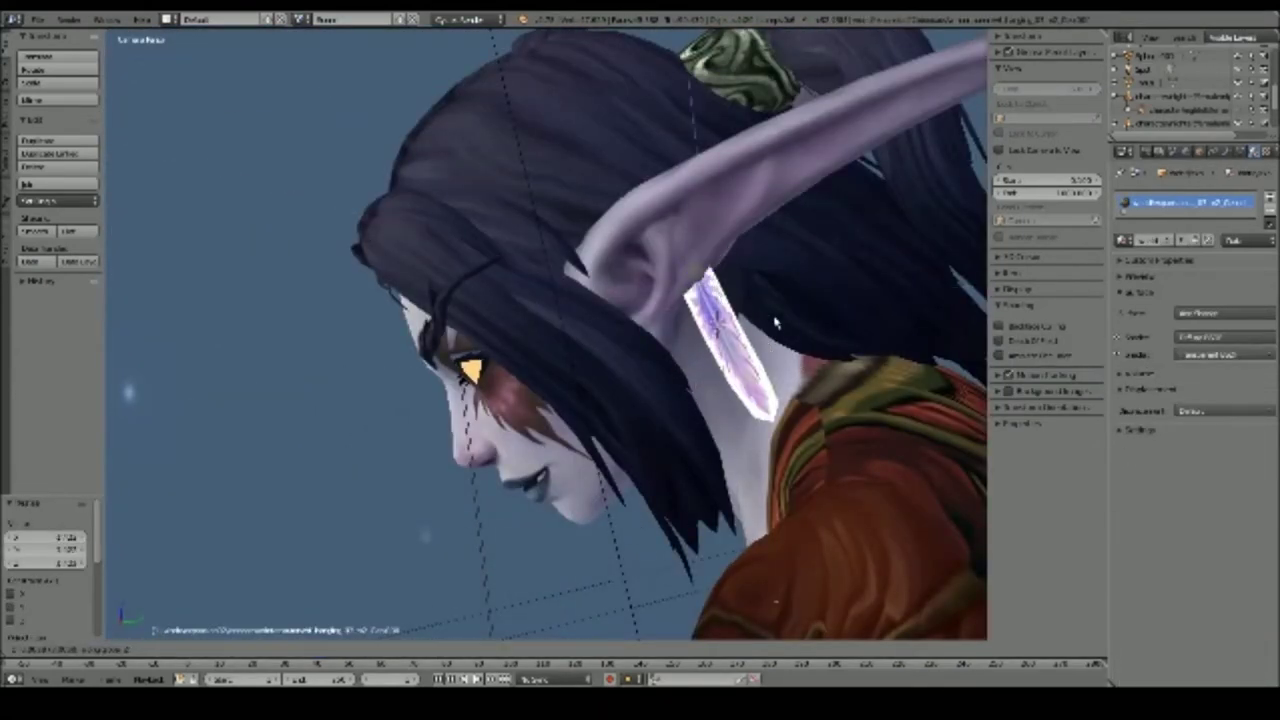
- Preview in rendered shading and scale up the white bar object
{"action": "left_click", "coordinate": [283, 560]}
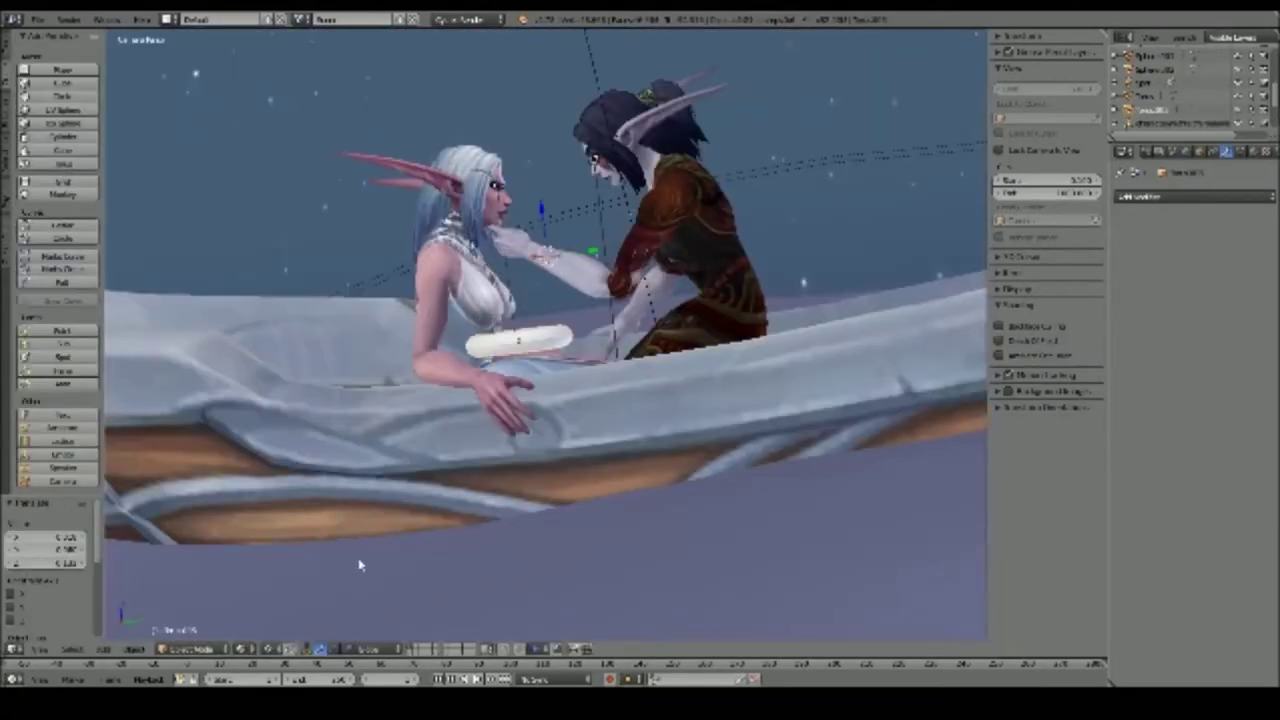
{"action": "key", "text": "s"}
{"action": "left_click", "coordinate": [1254, 152]}
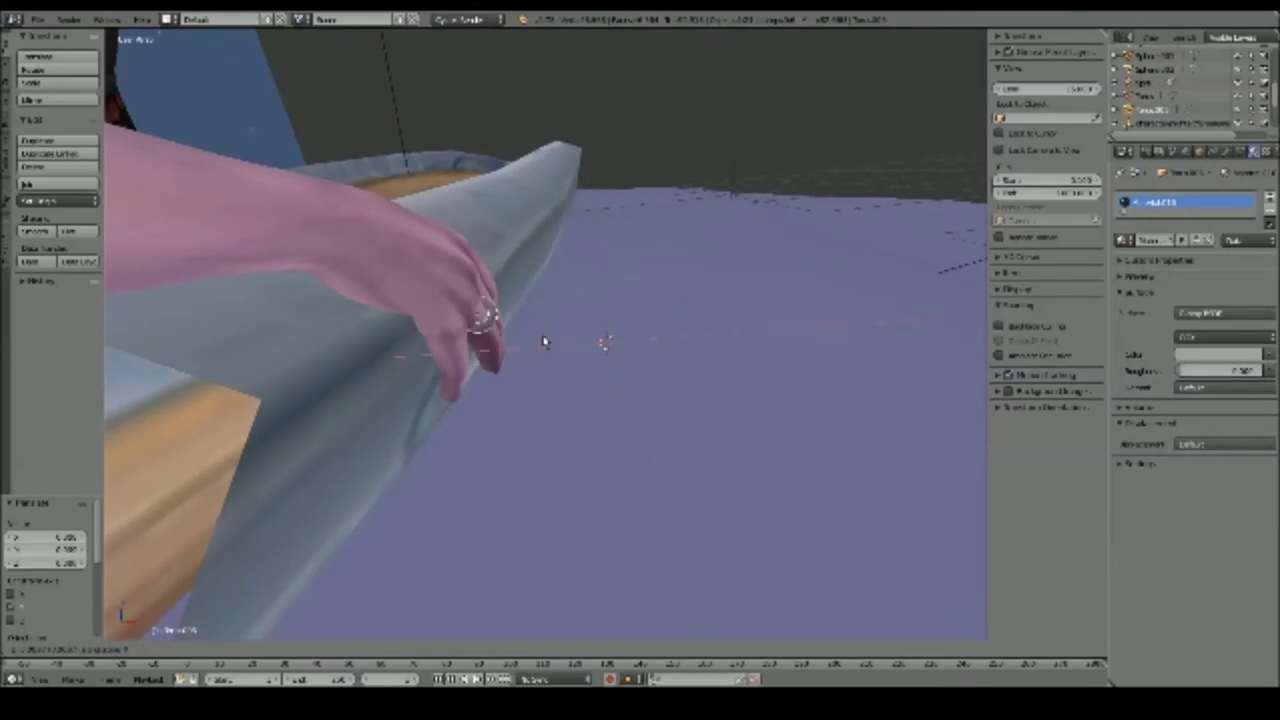